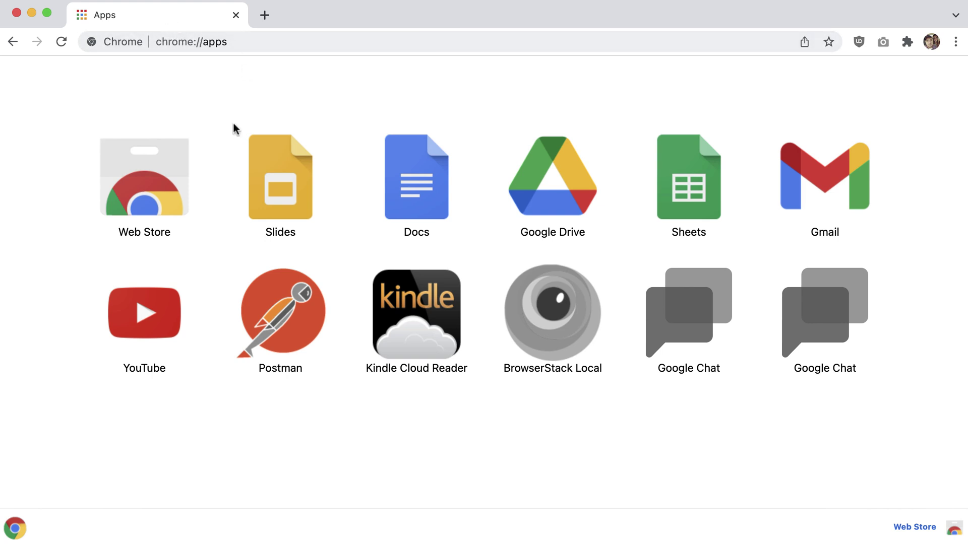
# Step: Search the Chrome Web Store for 'meta' and open the MetaMask extension's page
pyautogui.click(148, 191)
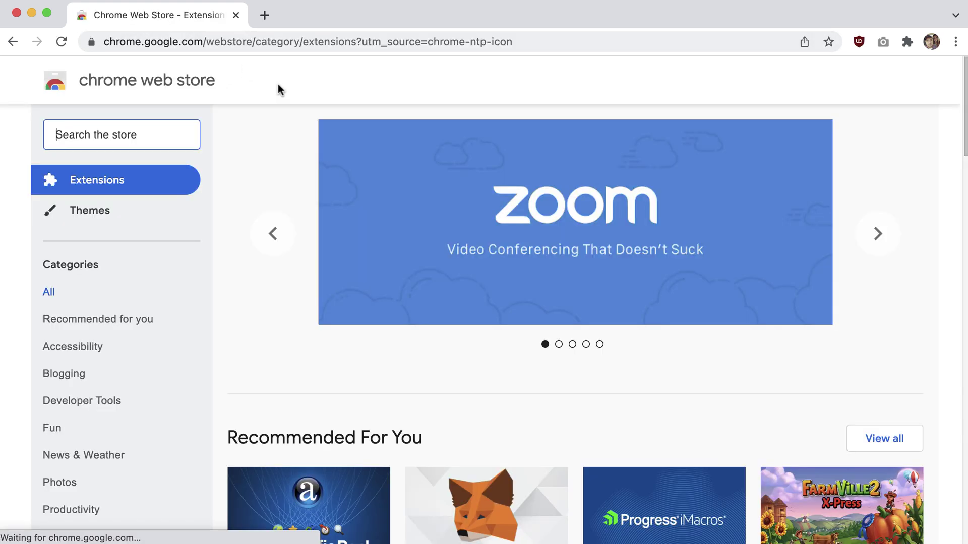
pyautogui.write('meta')
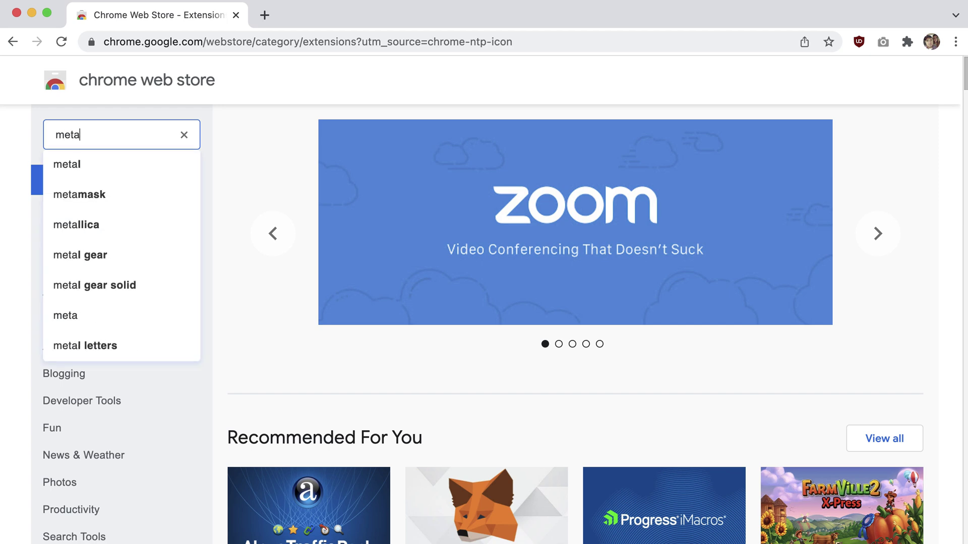
pyautogui.click(142, 191)
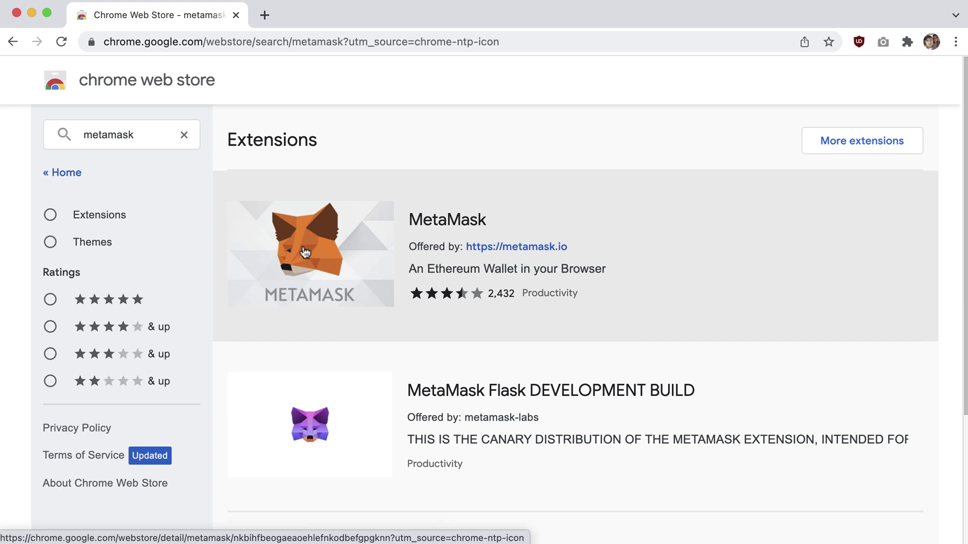
pyautogui.click(305, 252)
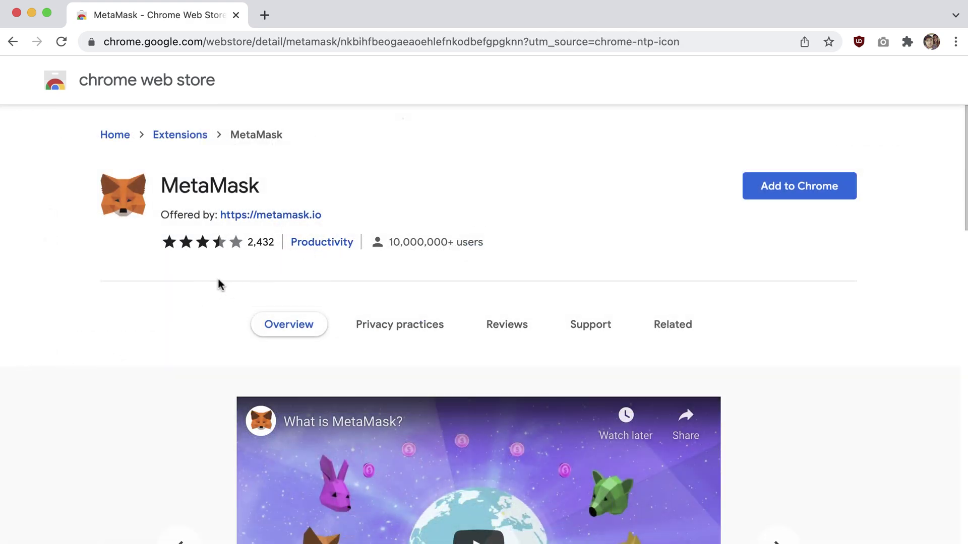
# Step: Add MetaMask to Chrome and confirm with Add extension
pyautogui.scroll(-10, 222, 282)
pyautogui.scroll(10, 201, 307)
pyautogui.click(793, 187)
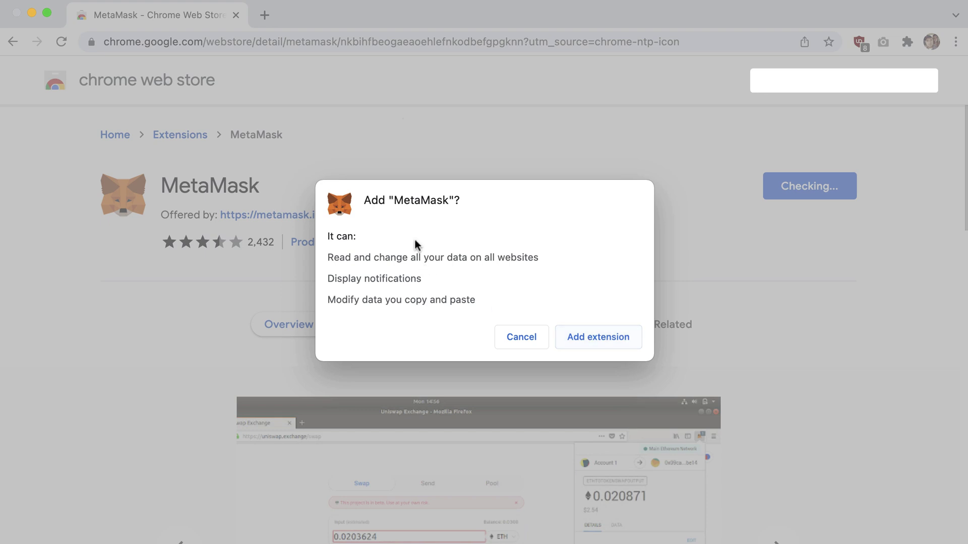
pyautogui.click(602, 340)
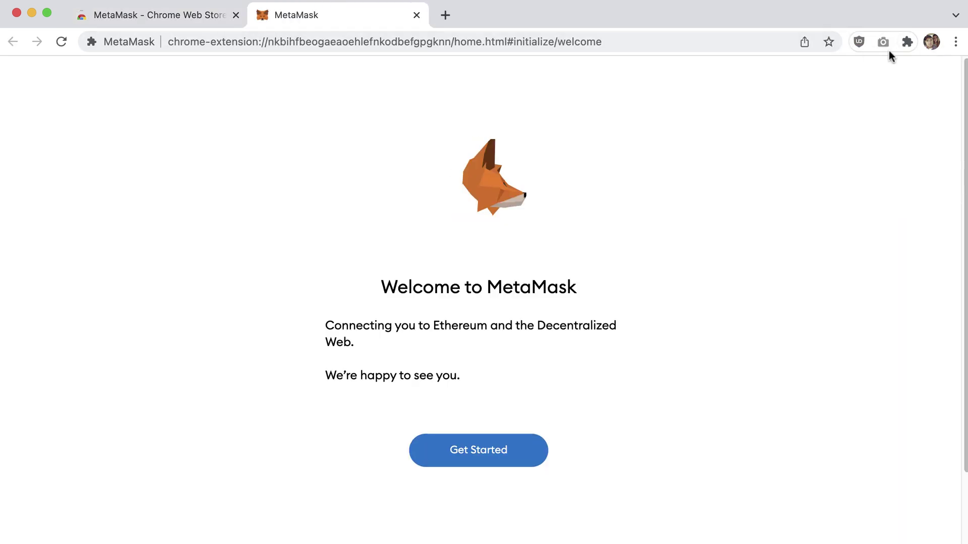
# Step: Pin MetaMask from the Extensions menu so it stays on the toolbar
pyautogui.click(907, 42)
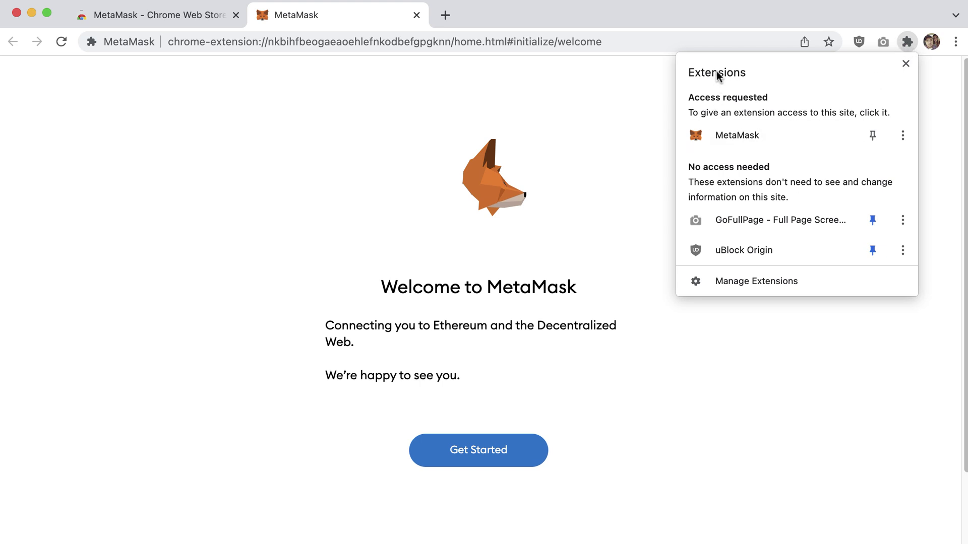
pyautogui.click(873, 137)
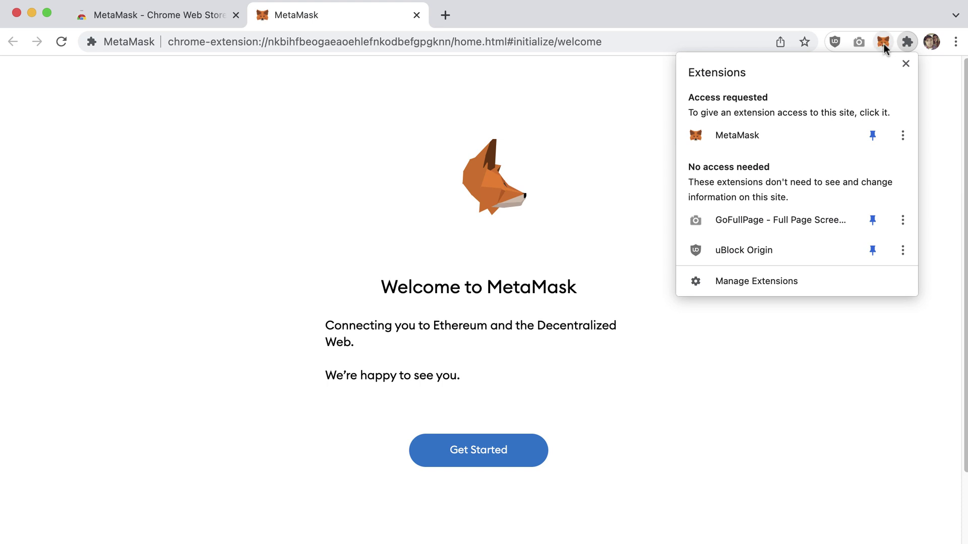
pyautogui.click(646, 134)
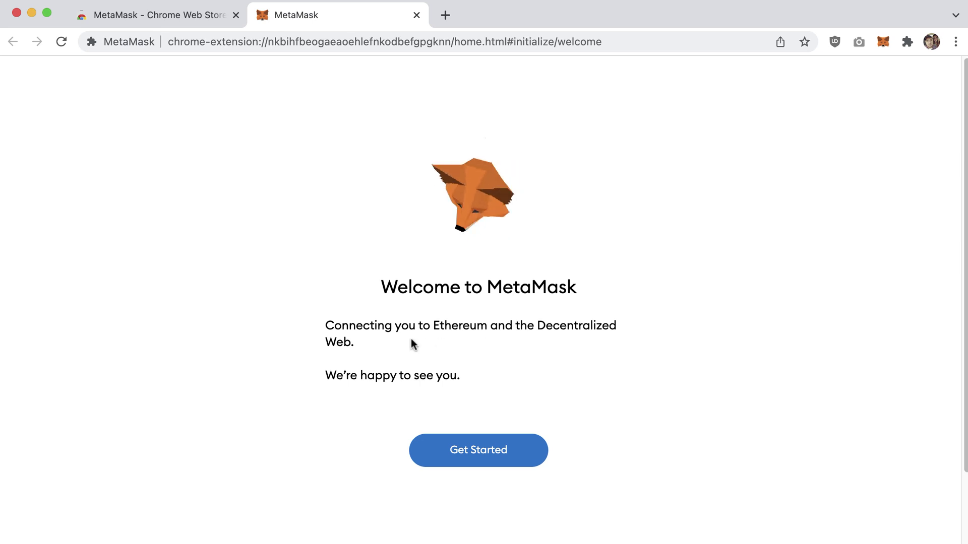
# Step: Start MetaMask setup, choose Create a Wallet, and agree to share anonymous usage data
pyautogui.click(481, 450)
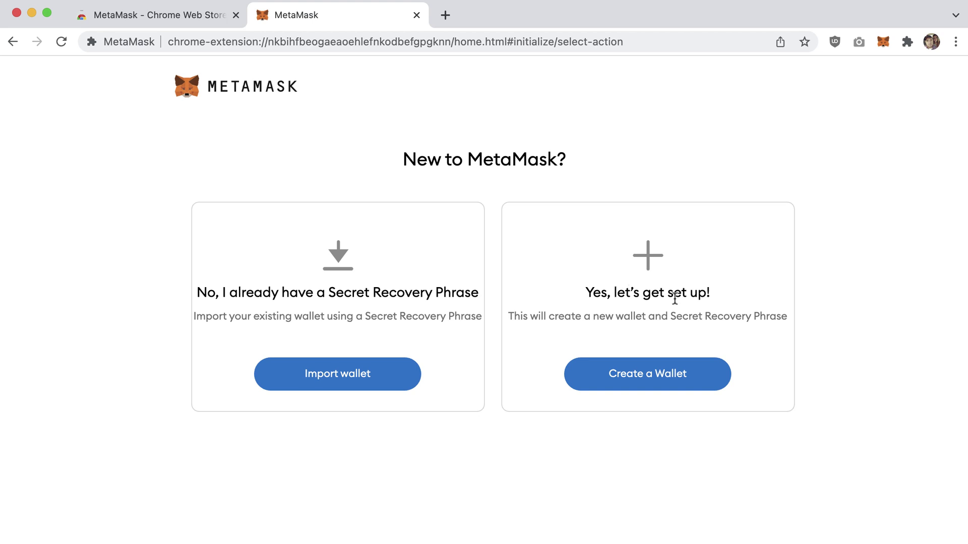
pyautogui.click(655, 379)
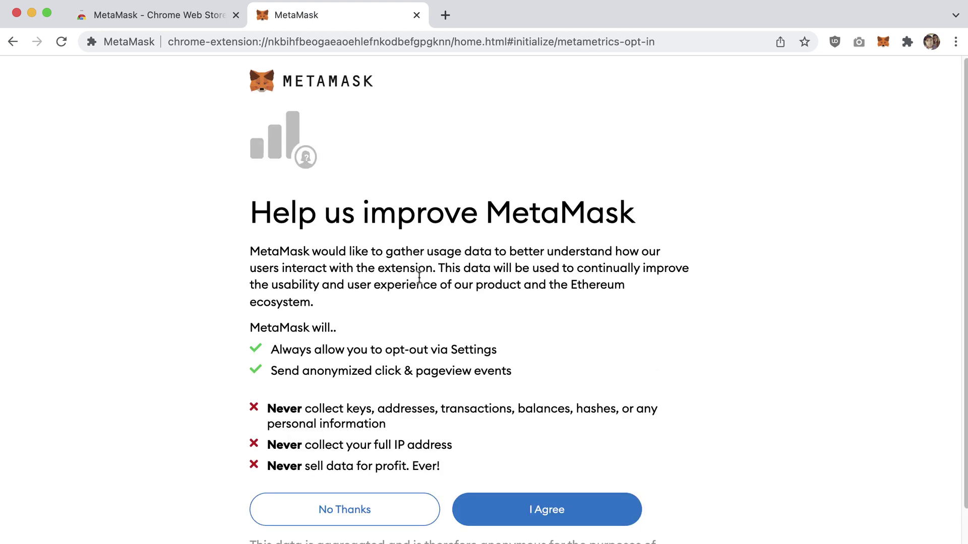
pyautogui.scroll(-1, 242, 255)
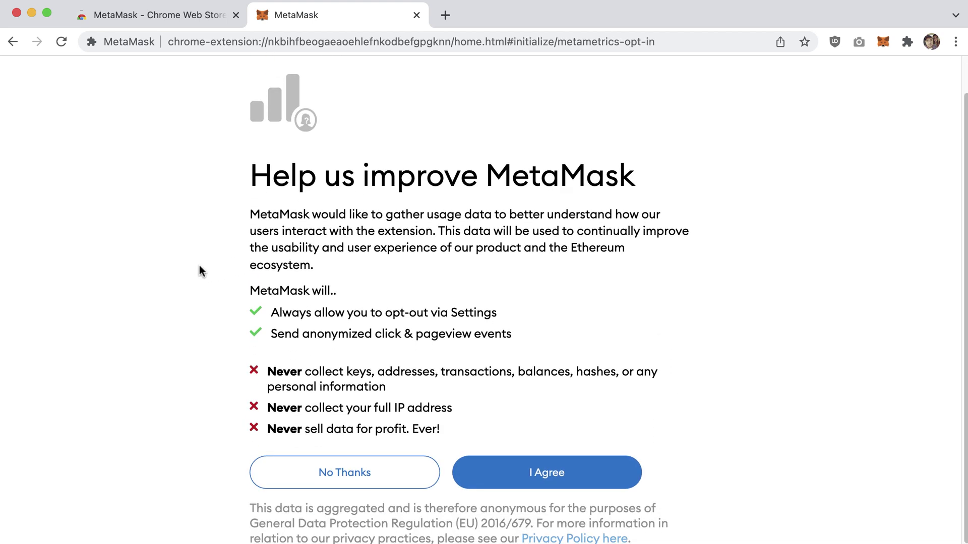
pyautogui.click(551, 474)
# Step: Enter the new wallet password, accept the Terms of Use, and create the wallet
pyautogui.click(359, 235)
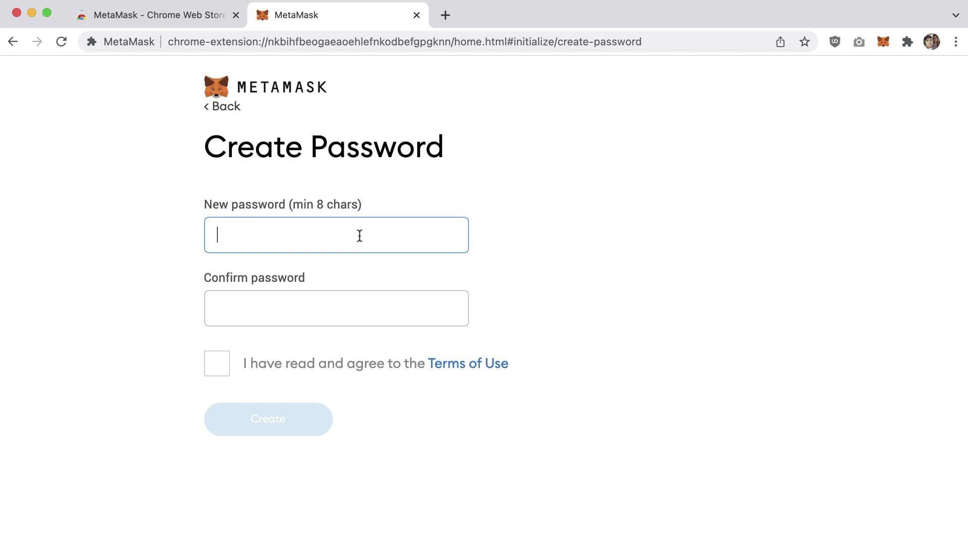
pyautogui.press('super+v')
pyautogui.press('Tab')
pyautogui.press('super+v')
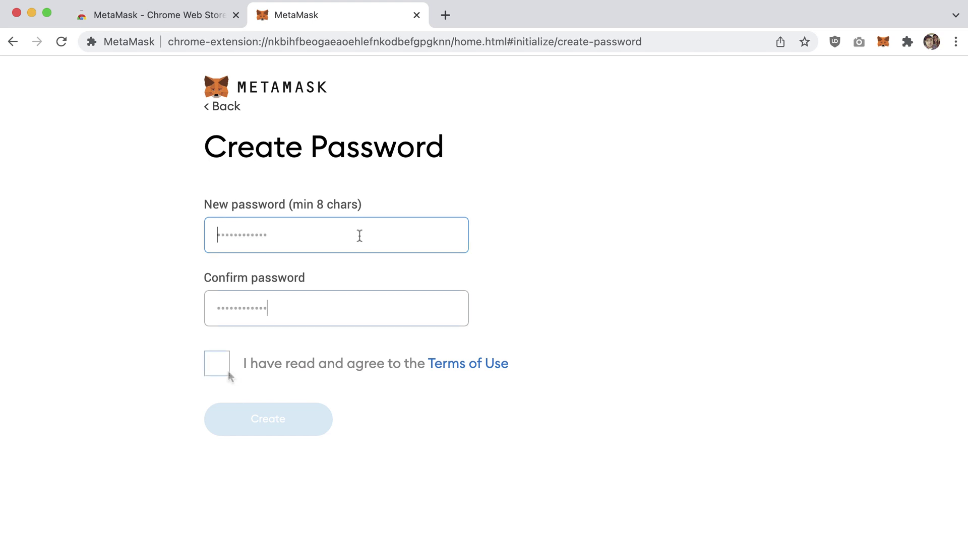
pyautogui.click(217, 364)
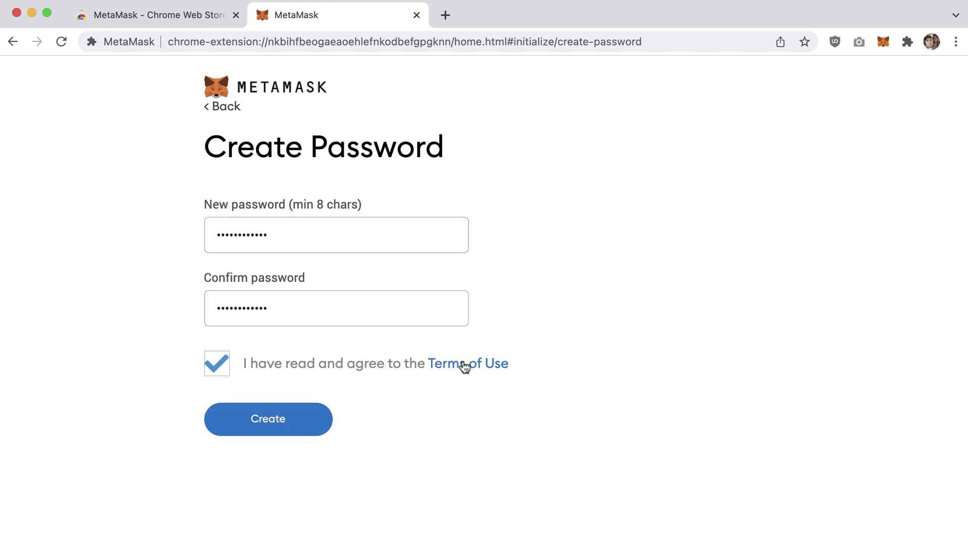
pyautogui.click(254, 429)
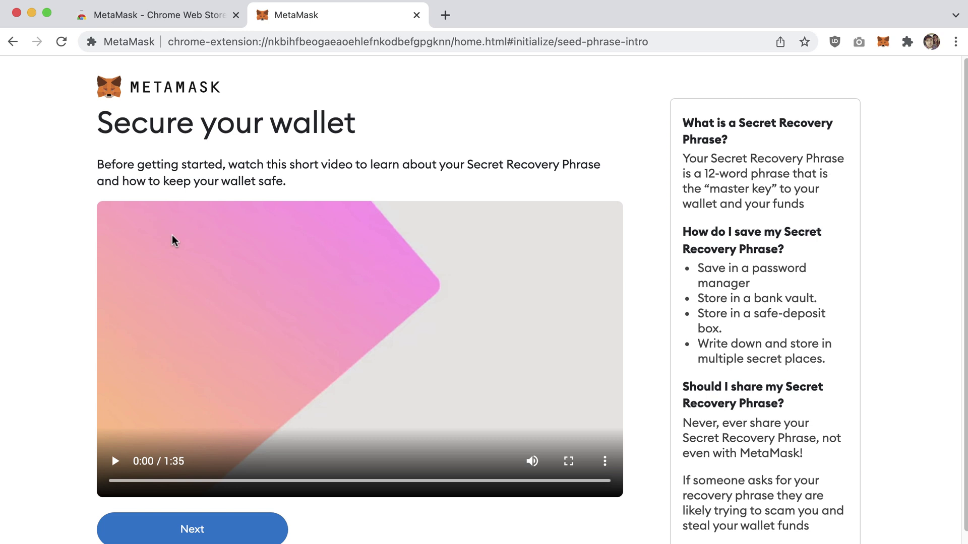
# Step: Review the Secure your wallet intro, then continue with Next
pyautogui.scroll(-1, 395, 244)
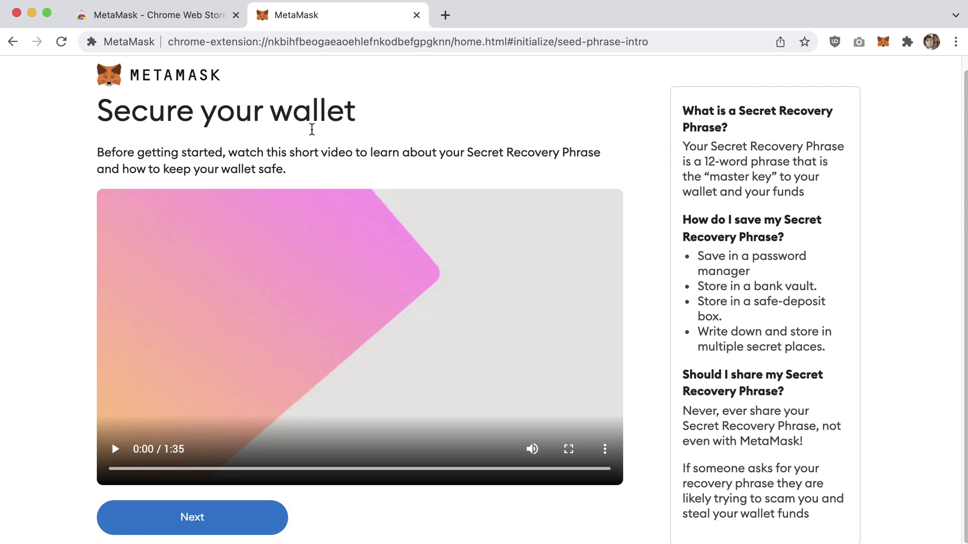
pyautogui.scroll(1, 353, 194)
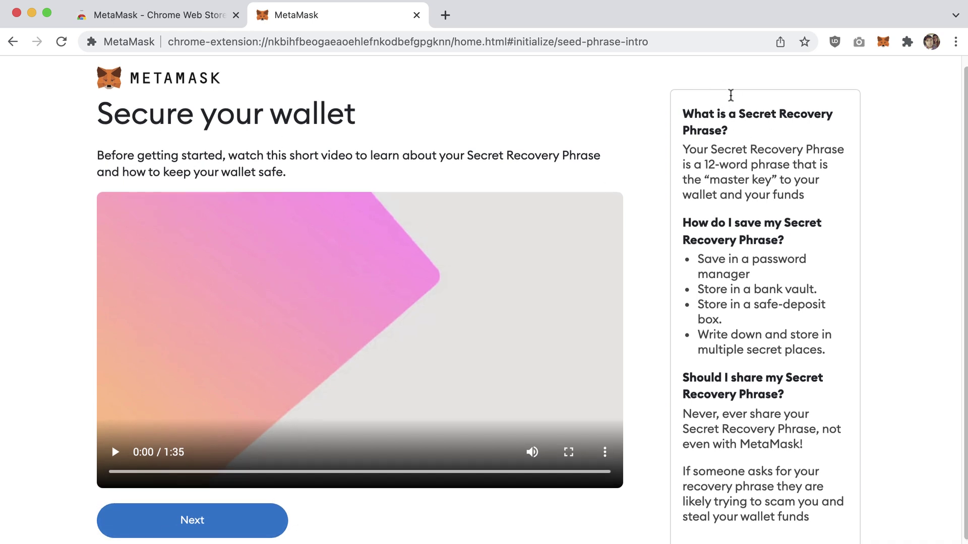
pyautogui.moveTo(724, 130); pyautogui.dragTo(681, 113)
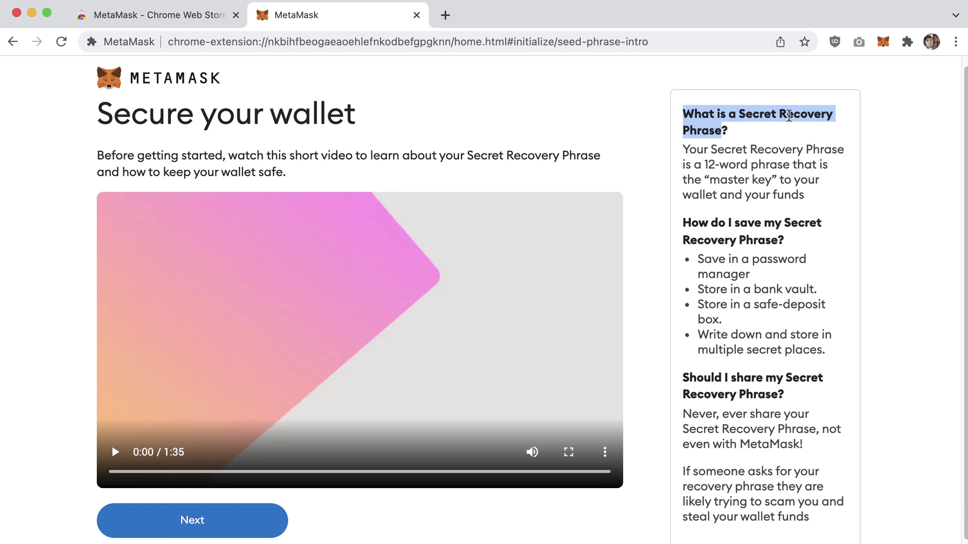
pyautogui.click(309, 157)
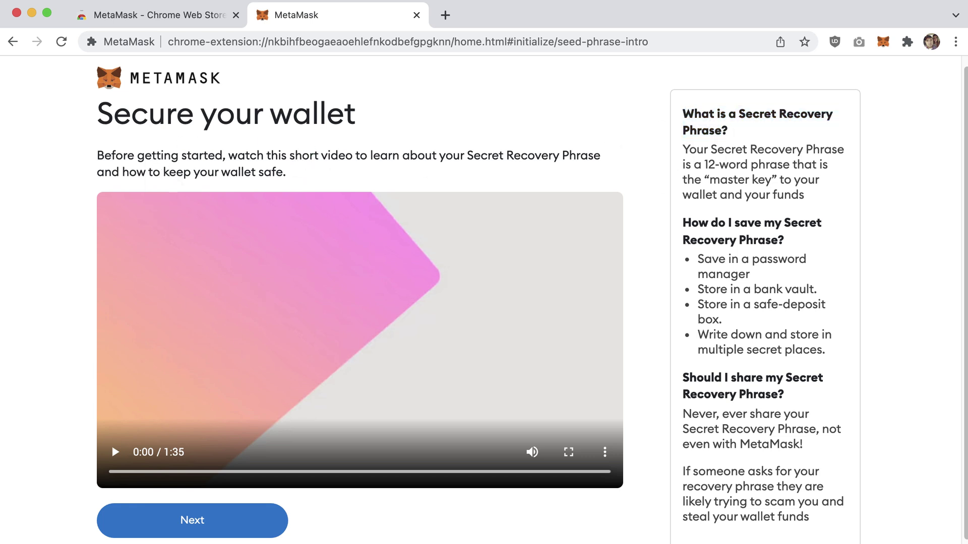
pyautogui.click(192, 521)
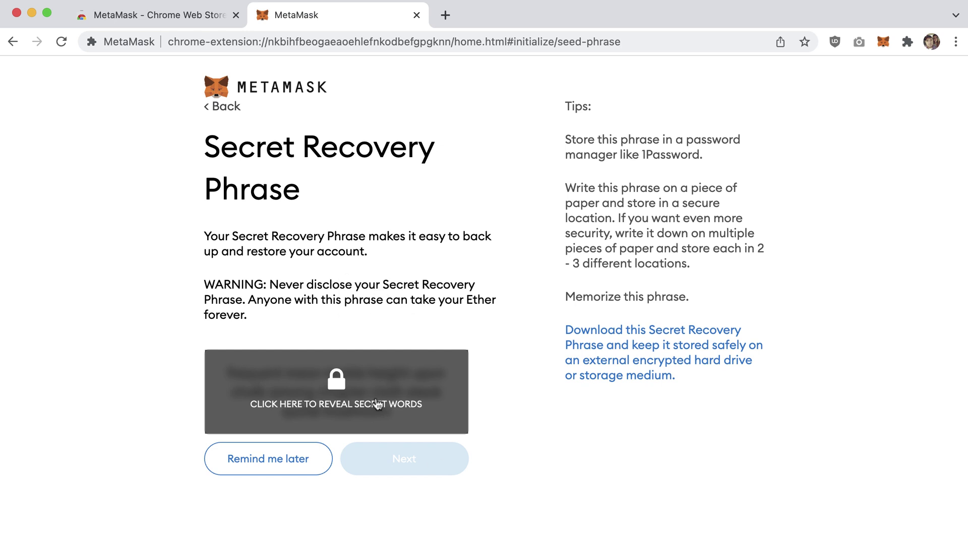
# Step: Unblur the 12 secret words and highlight the revealed phrase to review it
pyautogui.click(335, 384)
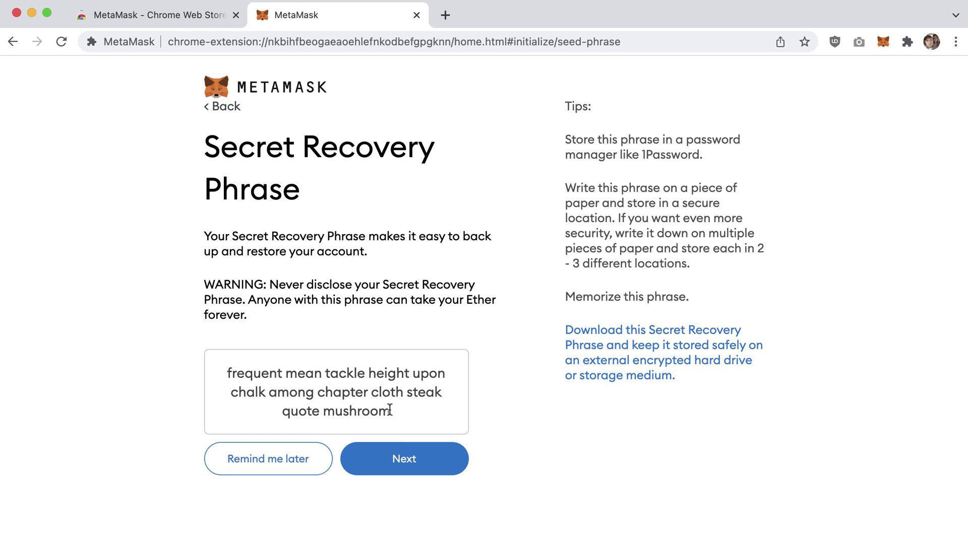
pyautogui.moveTo(389, 411); pyautogui.dragTo(222, 370)
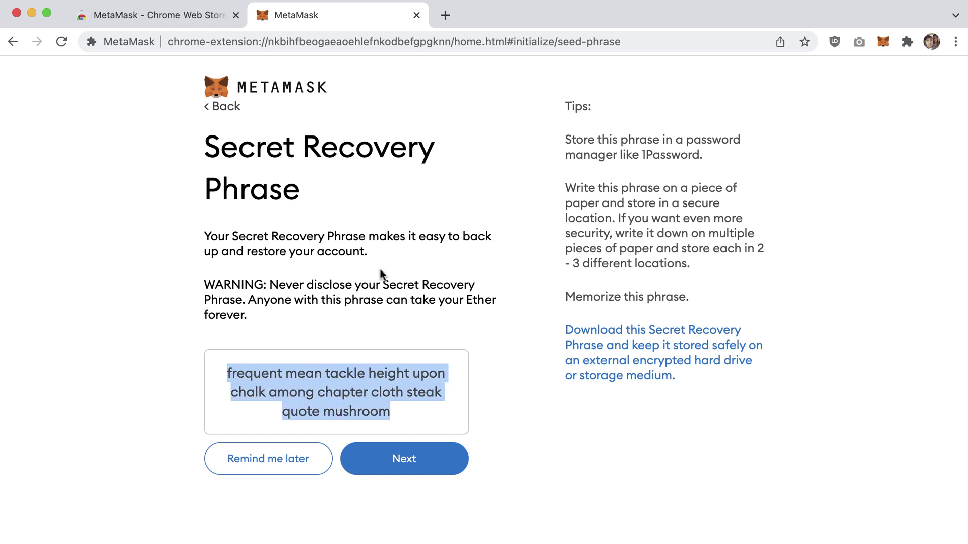
pyautogui.click(213, 257)
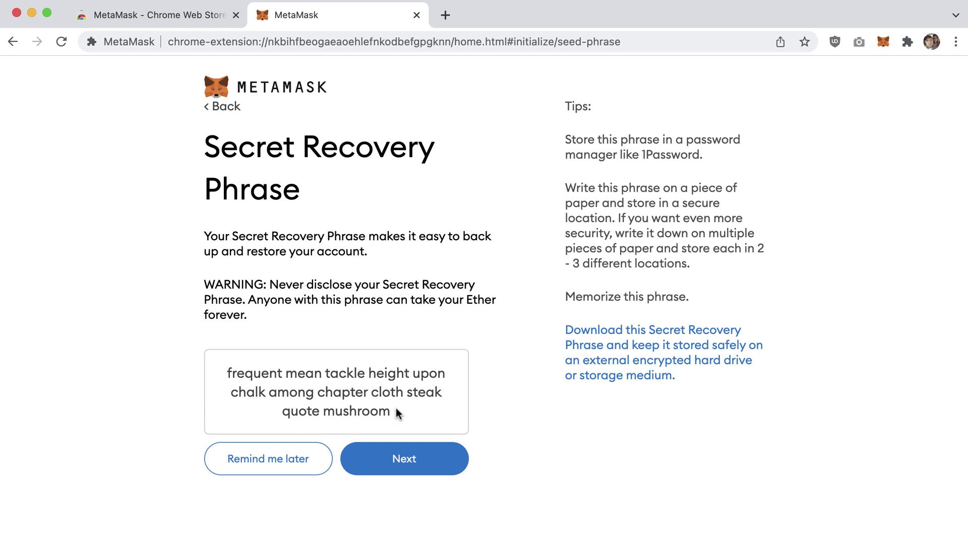
pyautogui.moveTo(396, 410); pyautogui.dragTo(241, 379)
pyautogui.click(248, 378)
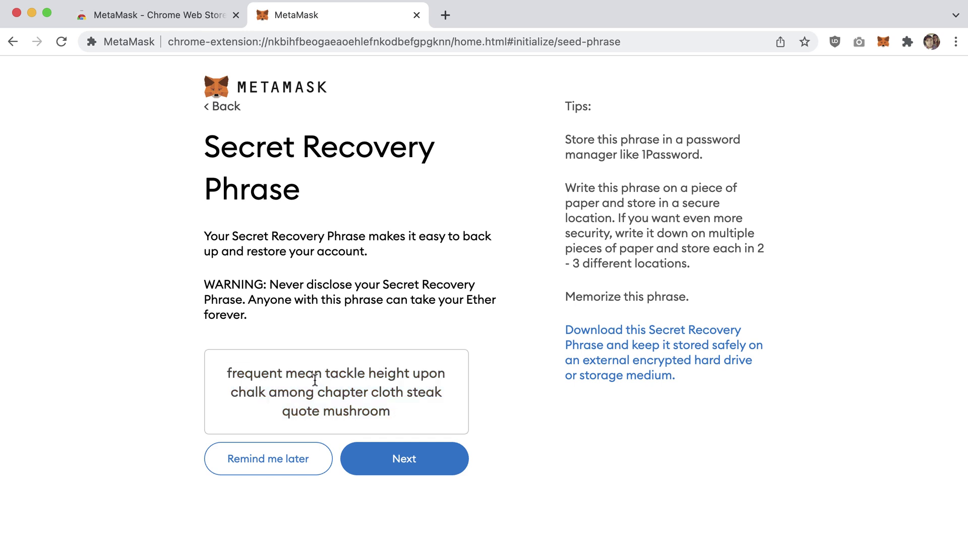
# Step: Select and deselect the revealed recovery phrase, then continue to the confirmation page
pyautogui.moveTo(396, 417); pyautogui.dragTo(218, 374)
pyautogui.click(287, 378)
pyautogui.moveTo(391, 414); pyautogui.dragTo(221, 364)
pyautogui.click(221, 363)
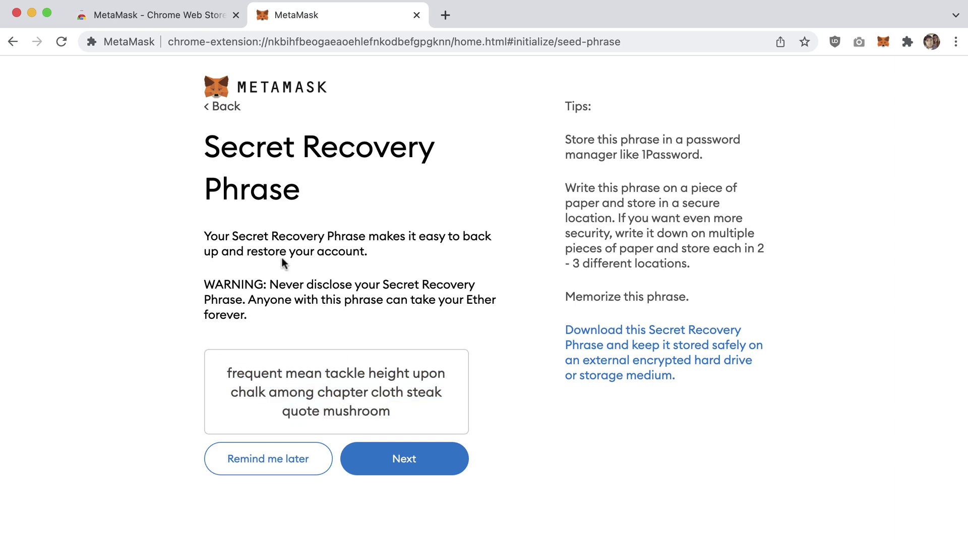
pyautogui.click(402, 461)
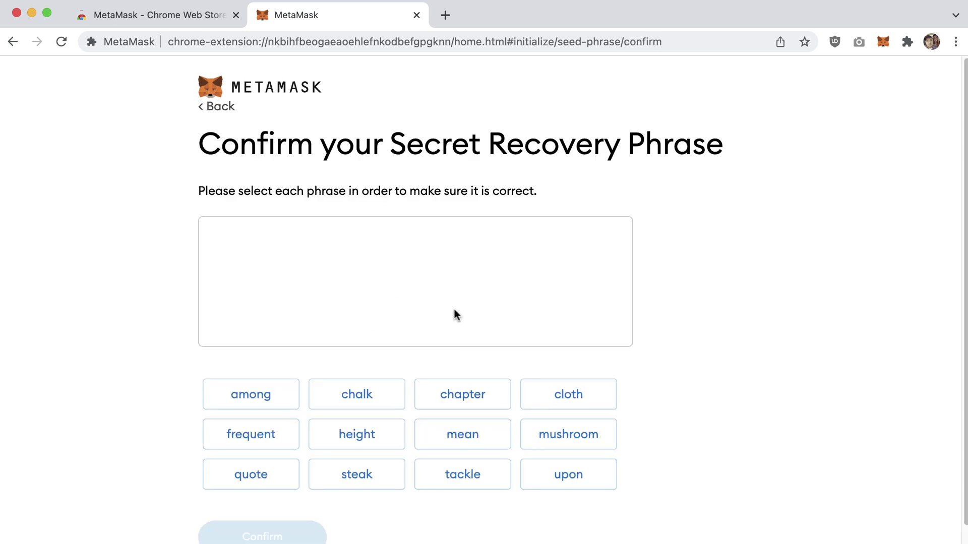
# Step: Enter the first six recovery-phrase words in their original order
pyautogui.scroll(-1, 392, 328)
pyautogui.scroll(1, 382, 327)
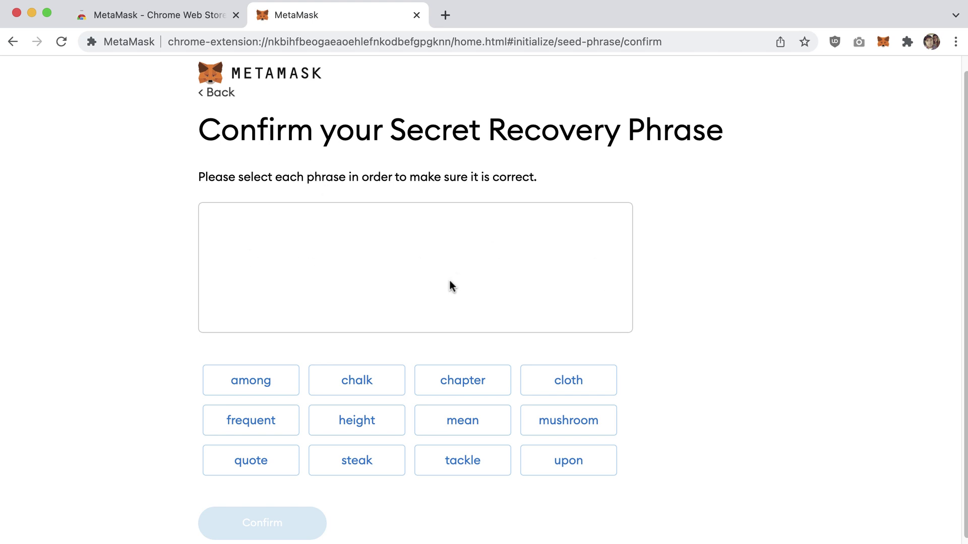
pyautogui.click(266, 425)
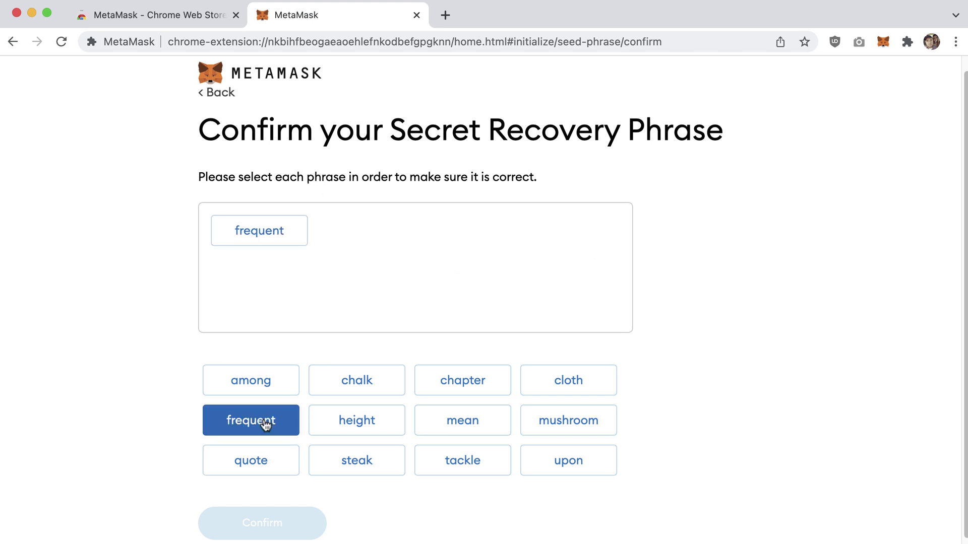
pyautogui.click(460, 430)
pyautogui.click(462, 468)
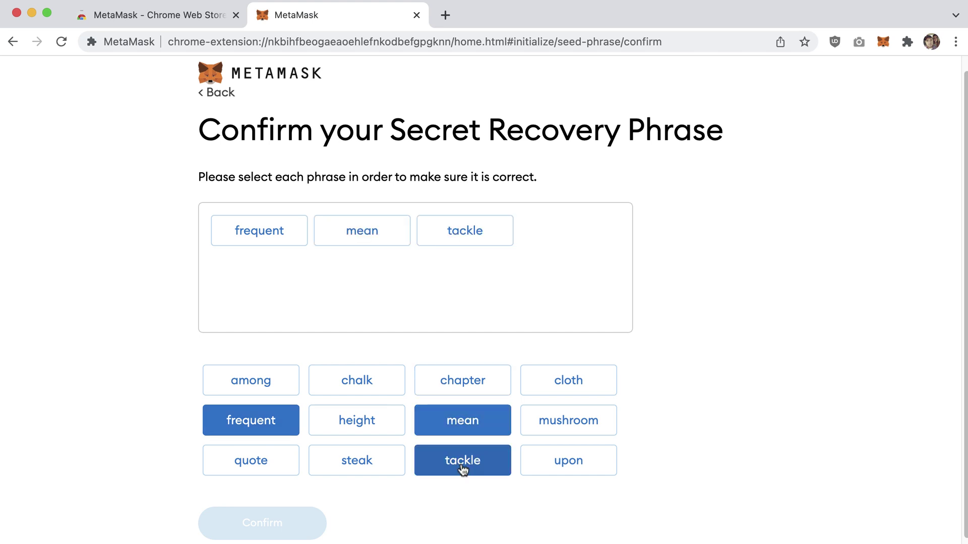
pyautogui.click(351, 428)
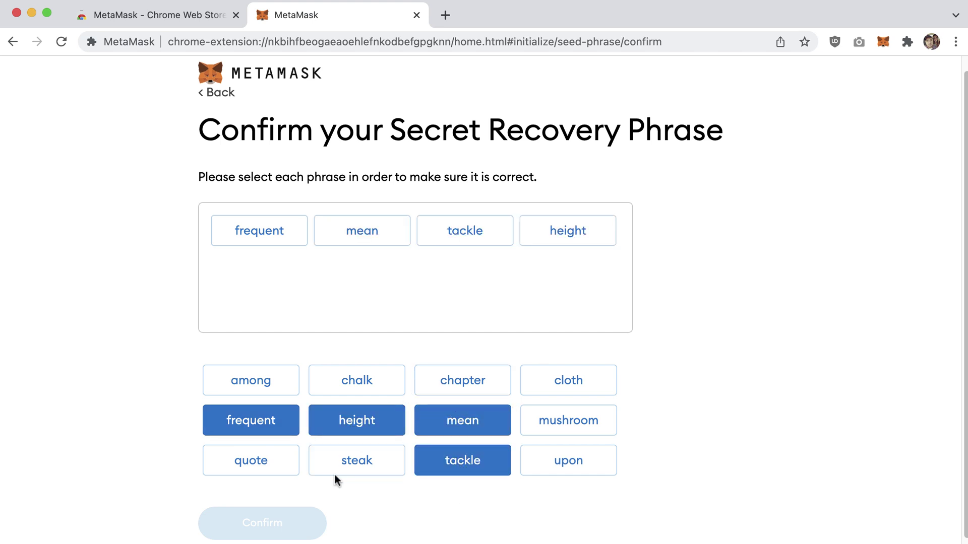
pyautogui.click(564, 449)
pyautogui.click(356, 385)
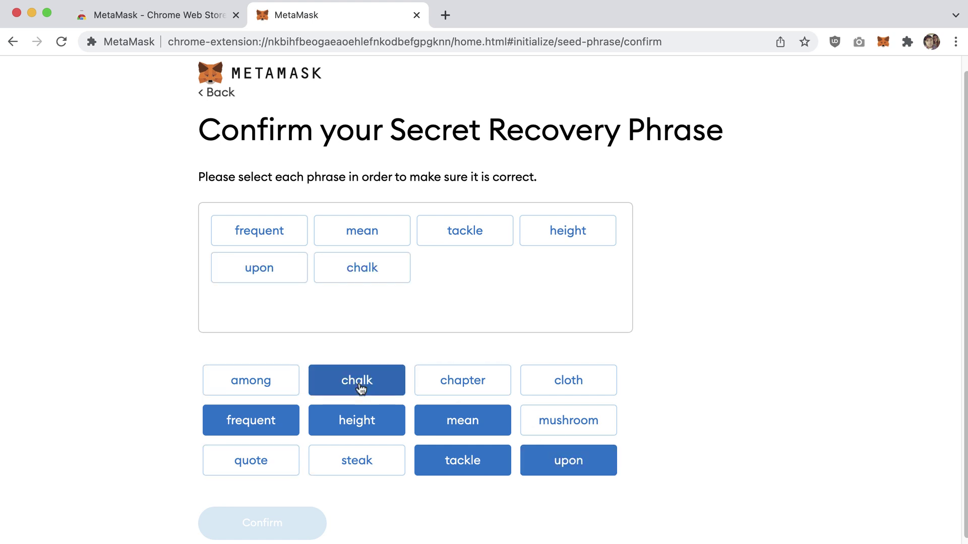
# Step: Enter the remaining six words in order and confirm the phrase
pyautogui.click(260, 385)
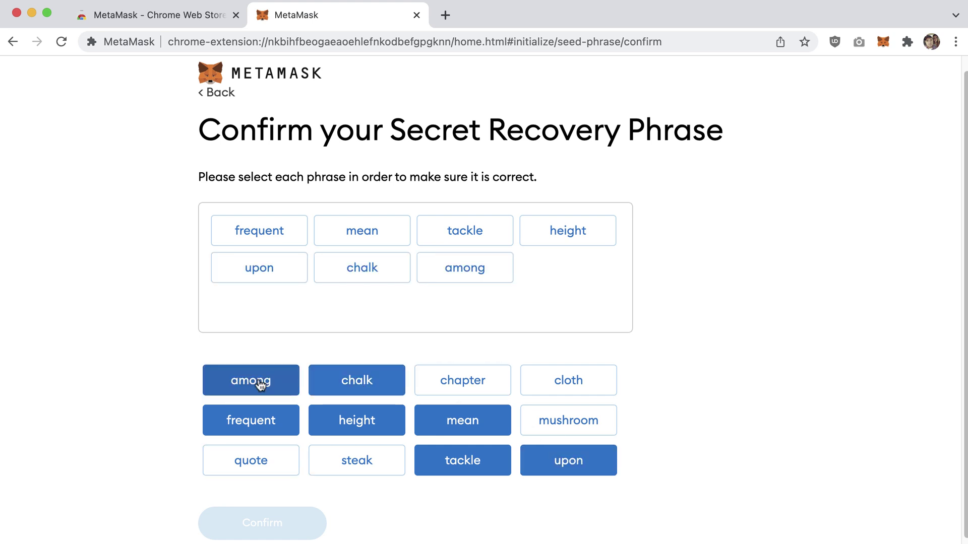
pyautogui.click(505, 392)
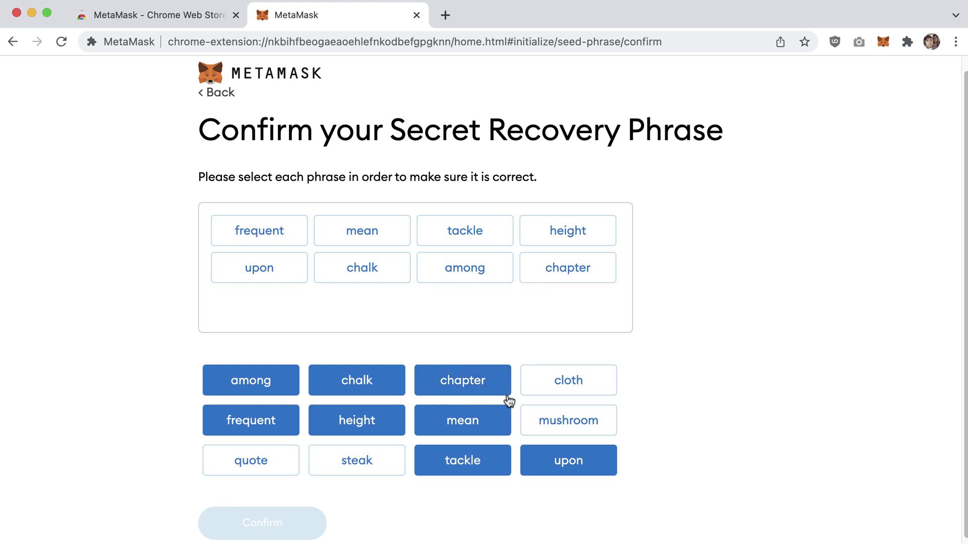
pyautogui.click(557, 386)
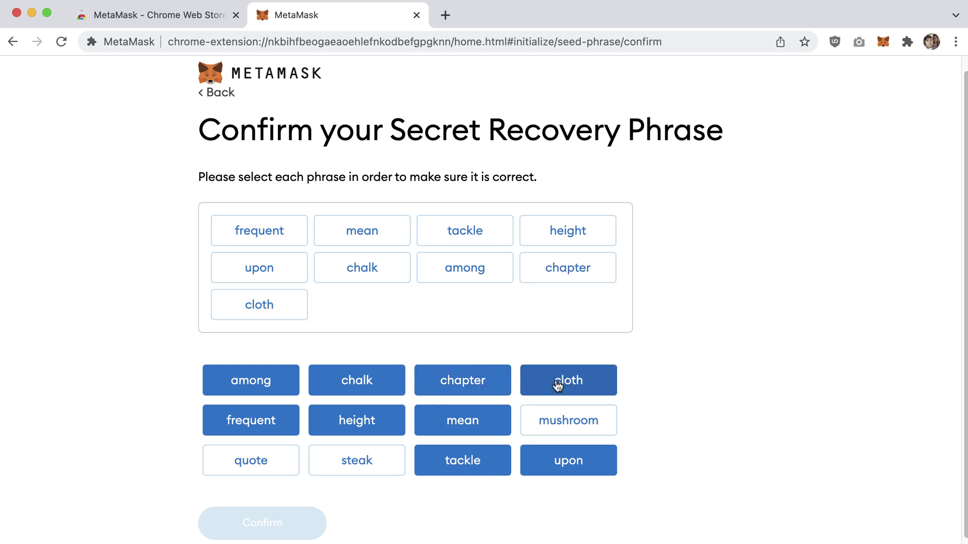
pyautogui.click(363, 470)
pyautogui.click(251, 461)
pyautogui.click(574, 431)
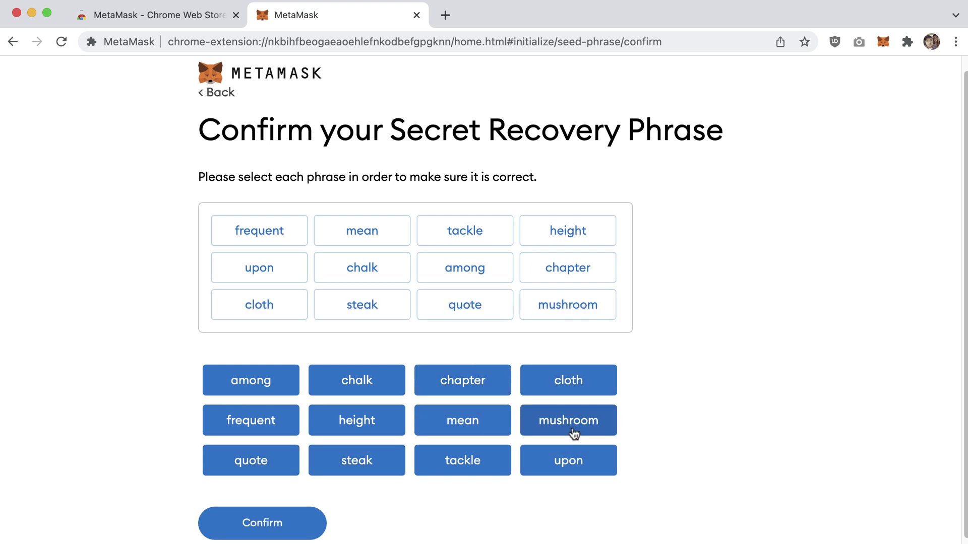
pyautogui.click(282, 524)
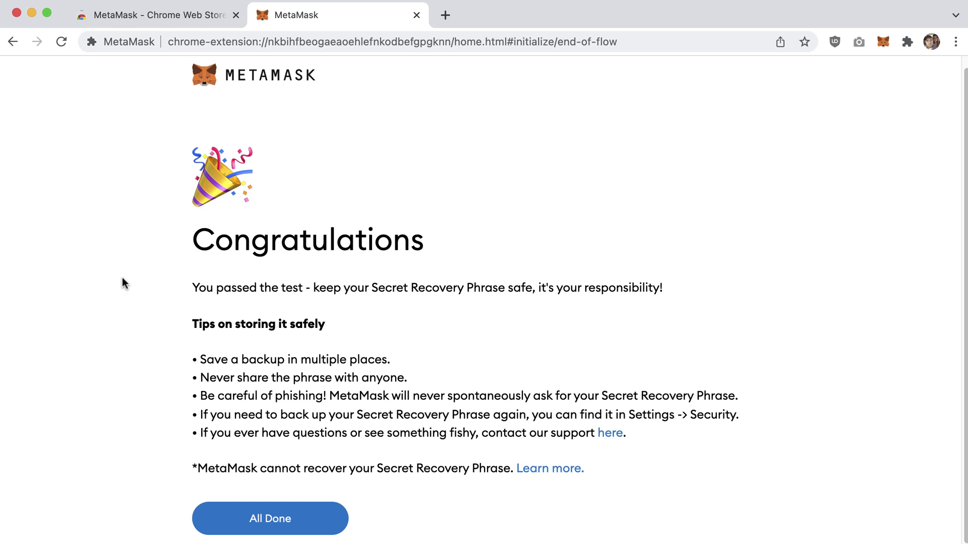
# Step: Finish setup with All Done, dismiss the What's new notice, and open thenewboston.com in a new tab
pyautogui.click(272, 518)
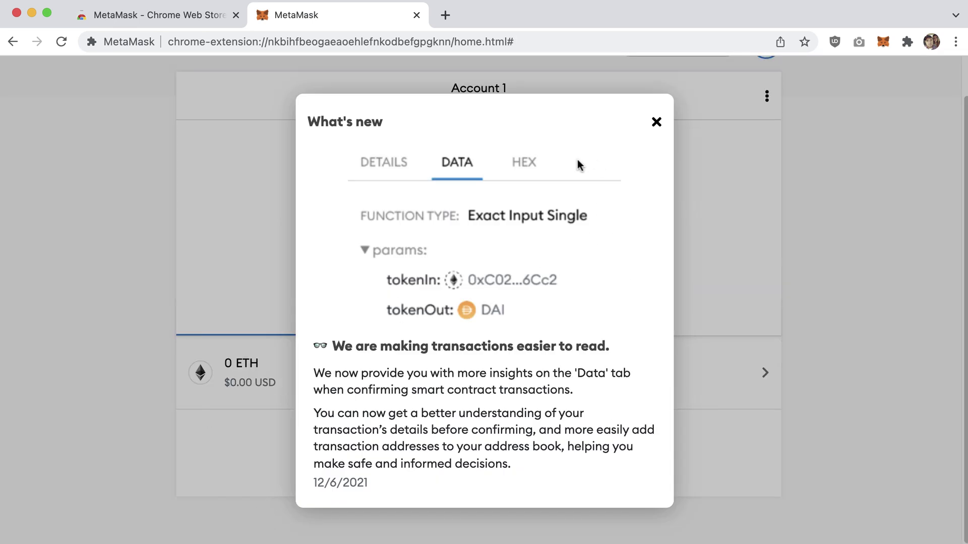
pyautogui.click(656, 123)
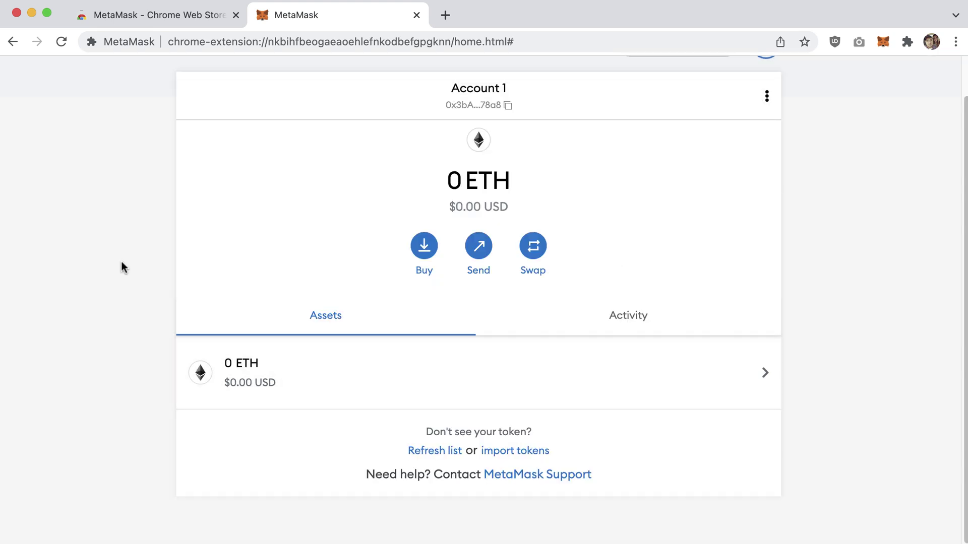
pyautogui.scroll(2, 111, 257)
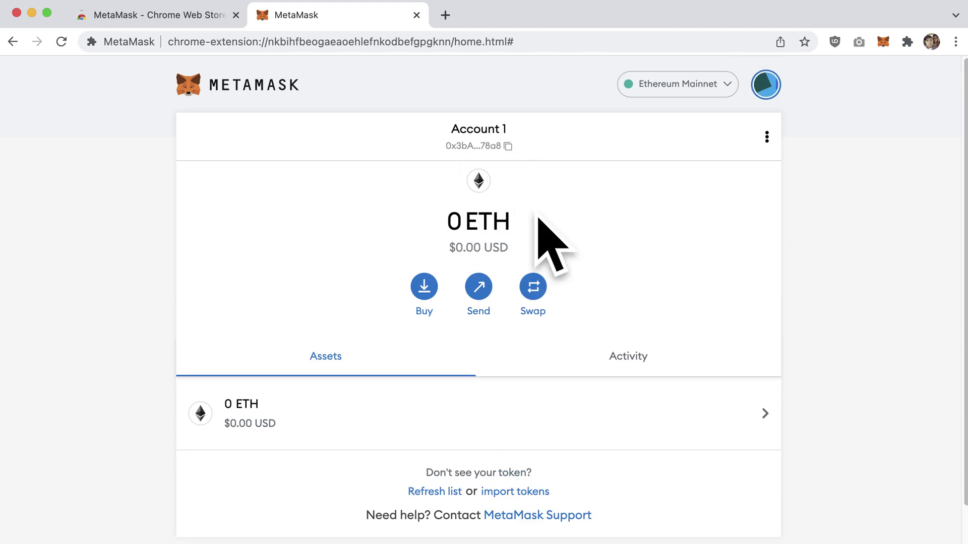
pyautogui.click(444, 16)
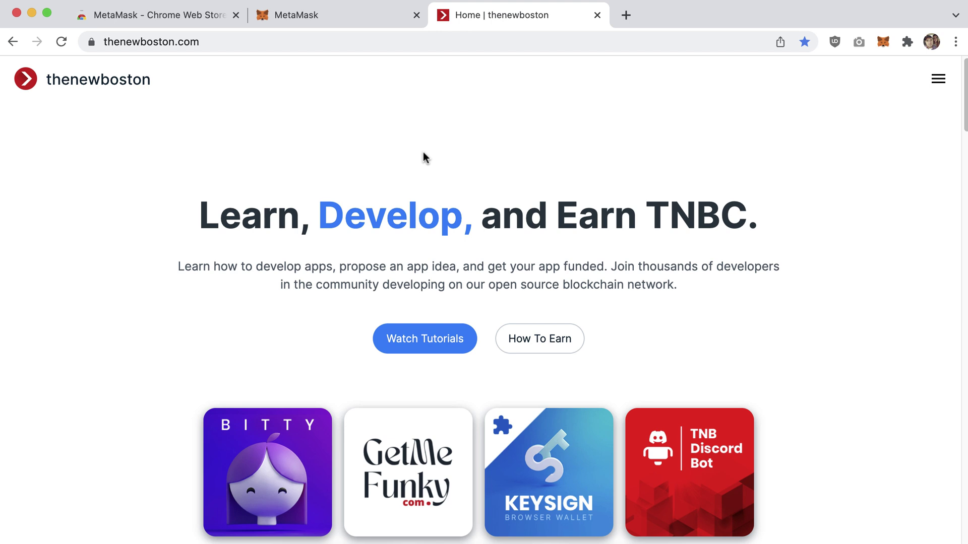
# Step: Open the MetaMask popup from the fox icon and expand Account 1 into a full tab, then close the extra tab
pyautogui.click(309, 18)
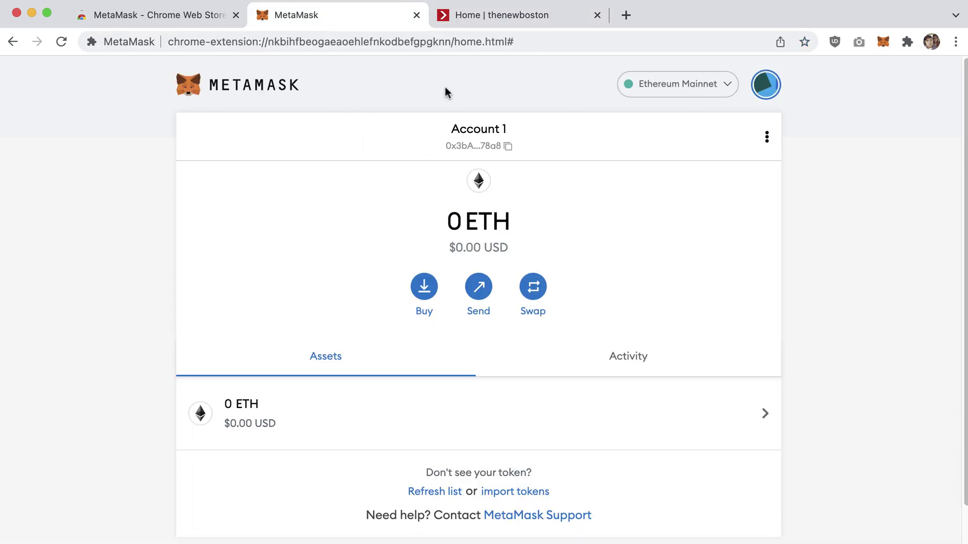
pyautogui.click(542, 18)
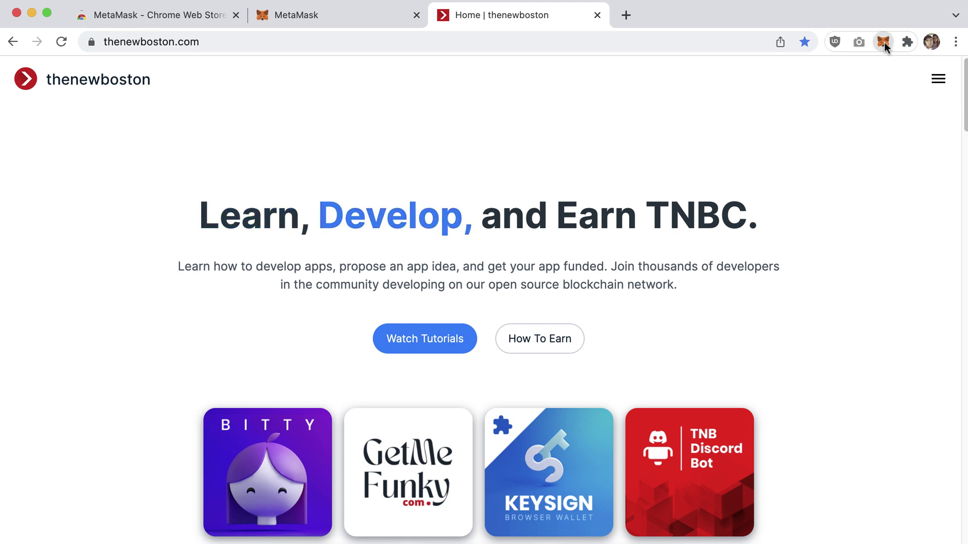
pyautogui.click(883, 42)
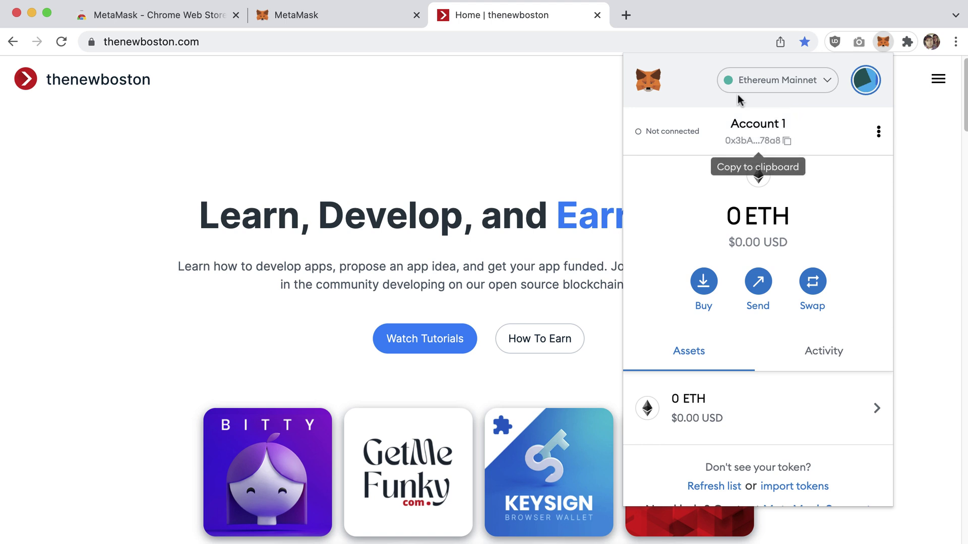
pyautogui.click(879, 132)
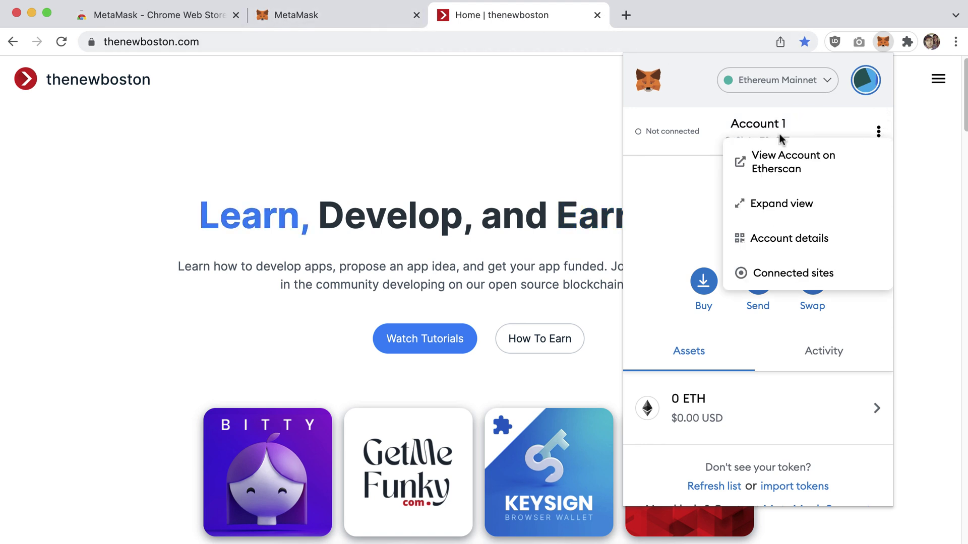
pyautogui.click(783, 204)
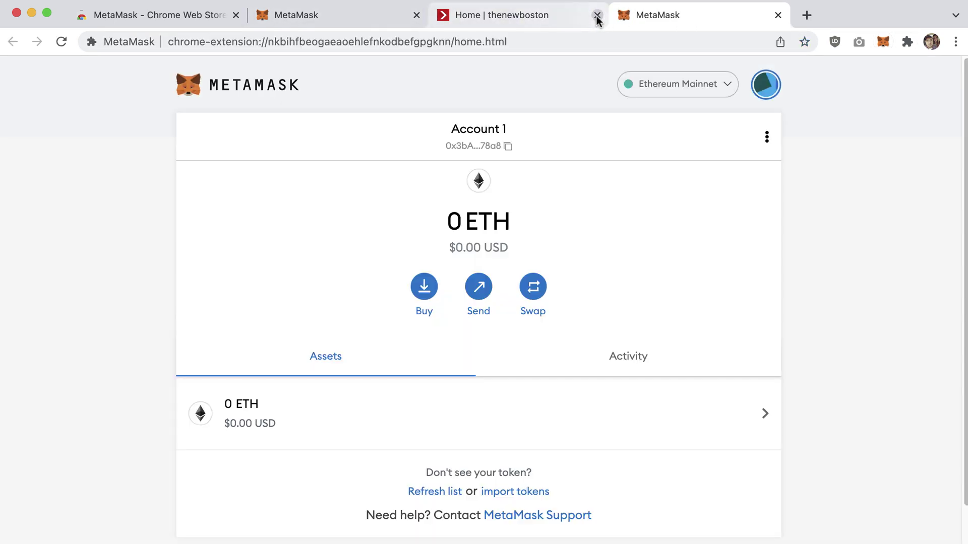
pyautogui.click(778, 15)
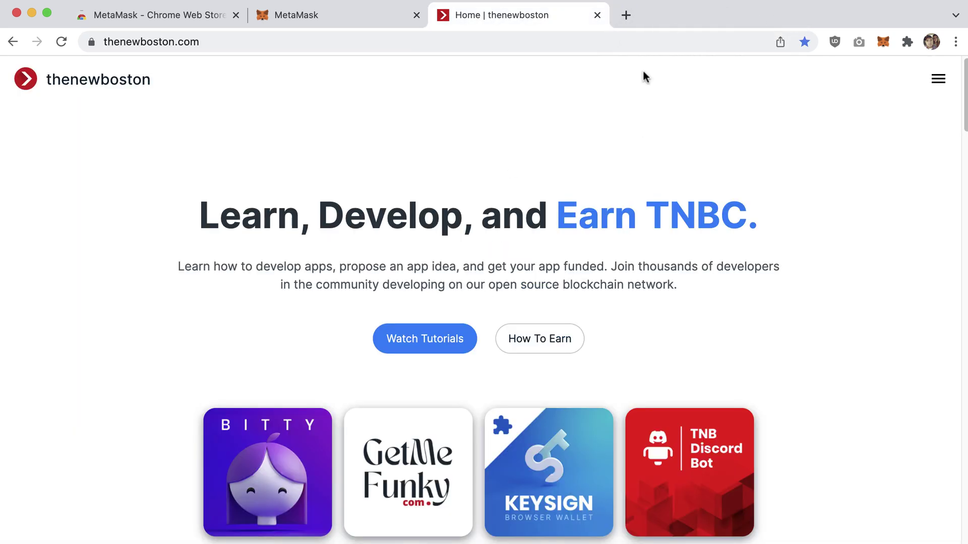
# Step: Switch to the full-page wallet view and close the thenewboston.com tab
pyautogui.click(883, 43)
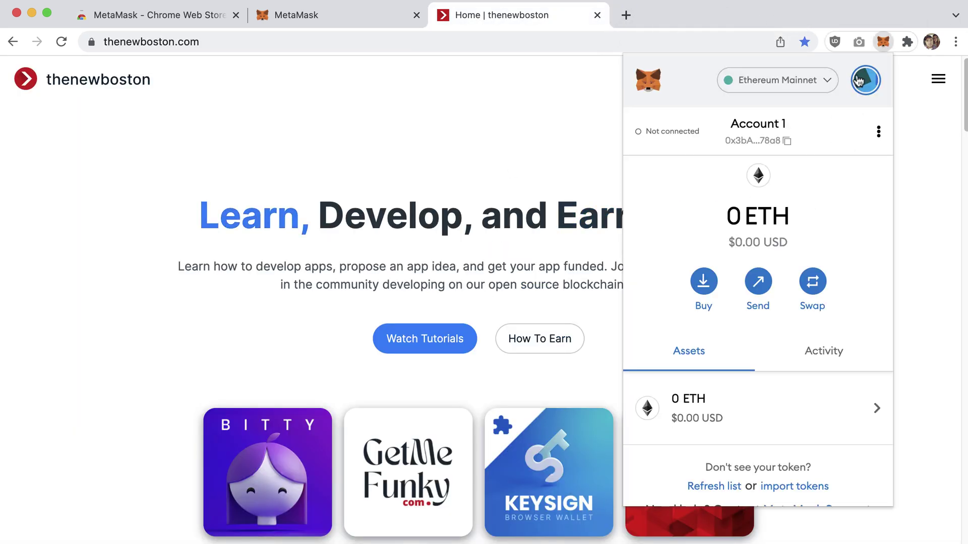
pyautogui.scroll(-2, 758, 353)
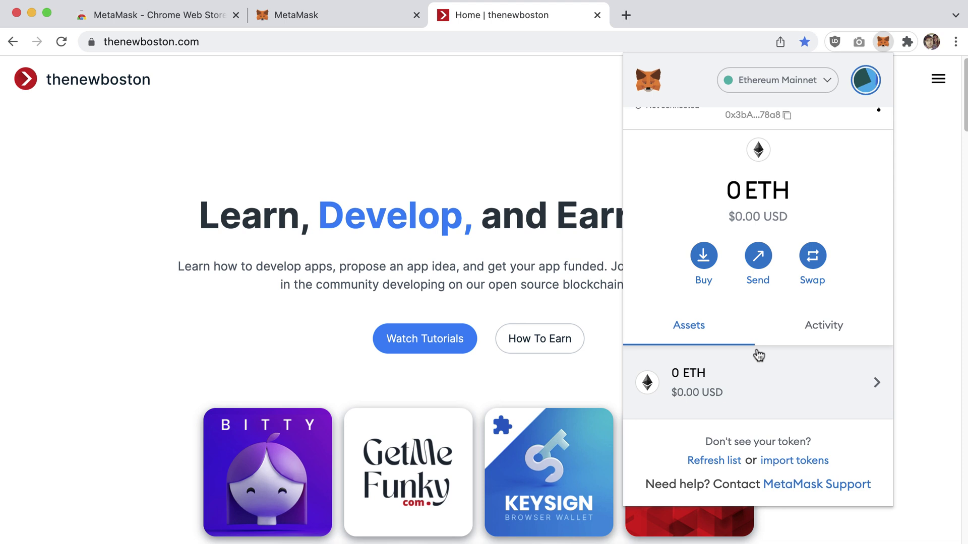
pyautogui.scroll(2, 759, 368)
pyautogui.click(335, 21)
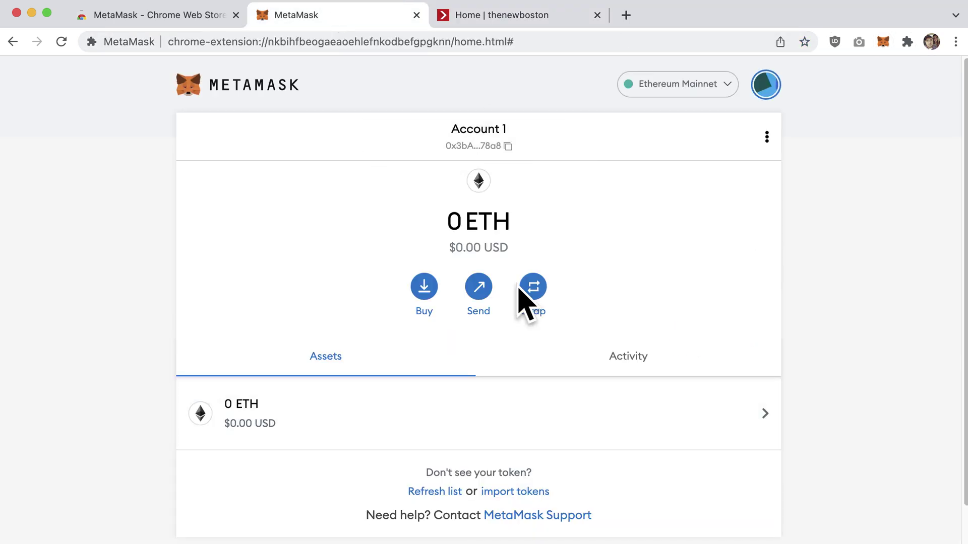
pyautogui.click(526, 15)
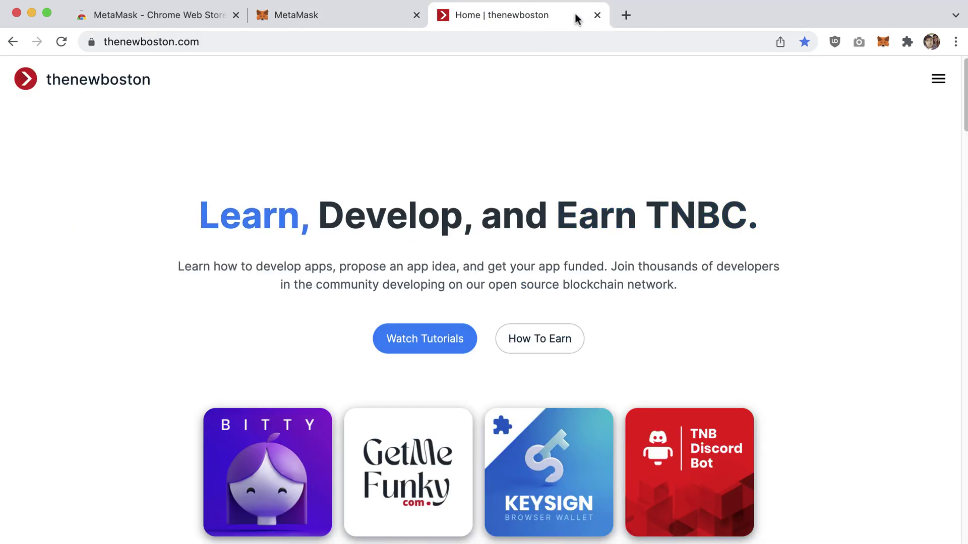
pyautogui.click(596, 15)
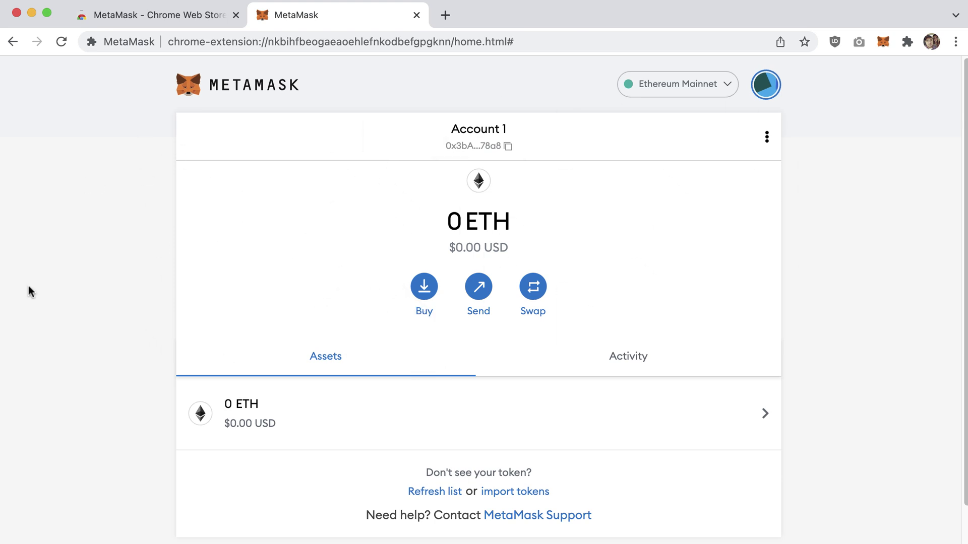
# Step: Zoom the page to 110%, copy the account address, and open the Ethereum Mainnet network list
pyautogui.press('super+equal')
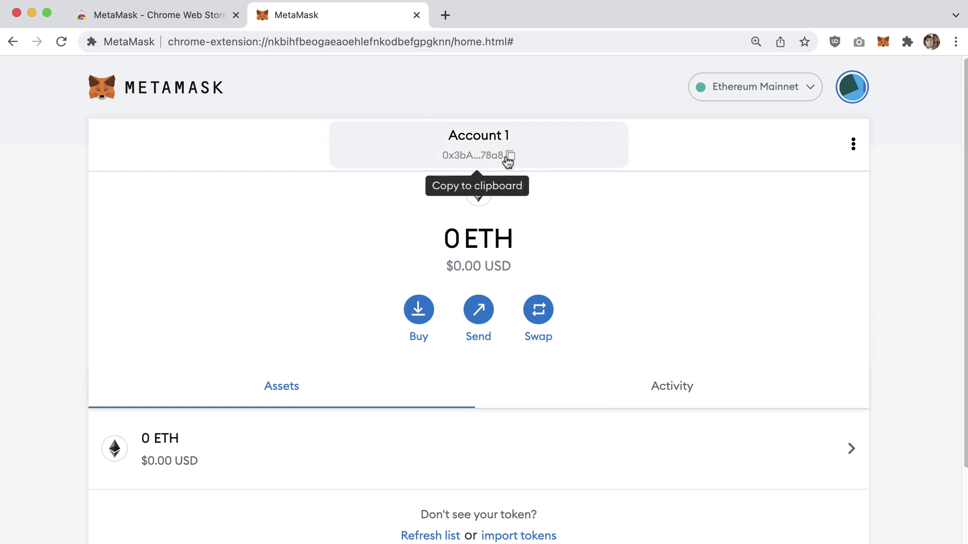
pyautogui.click(507, 161)
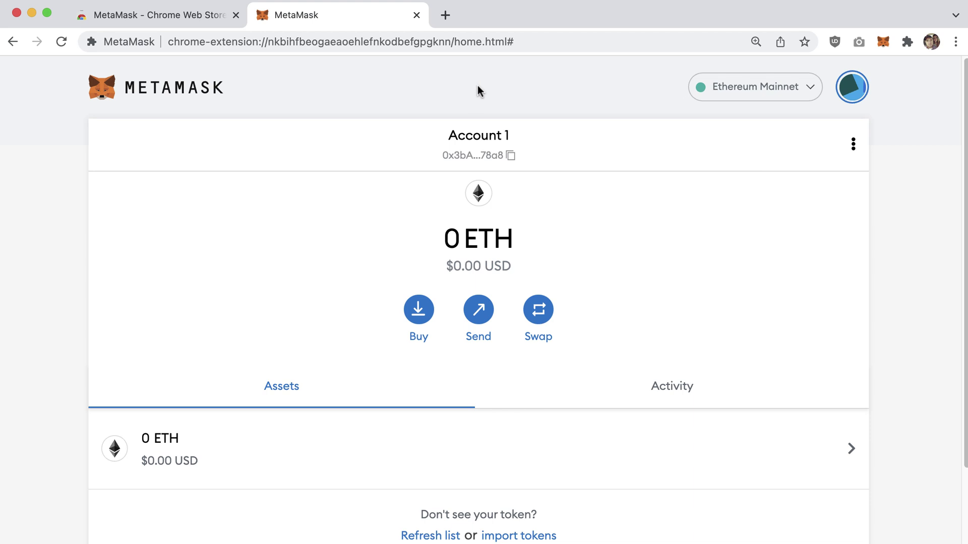
pyautogui.click(508, 157)
pyautogui.click(770, 89)
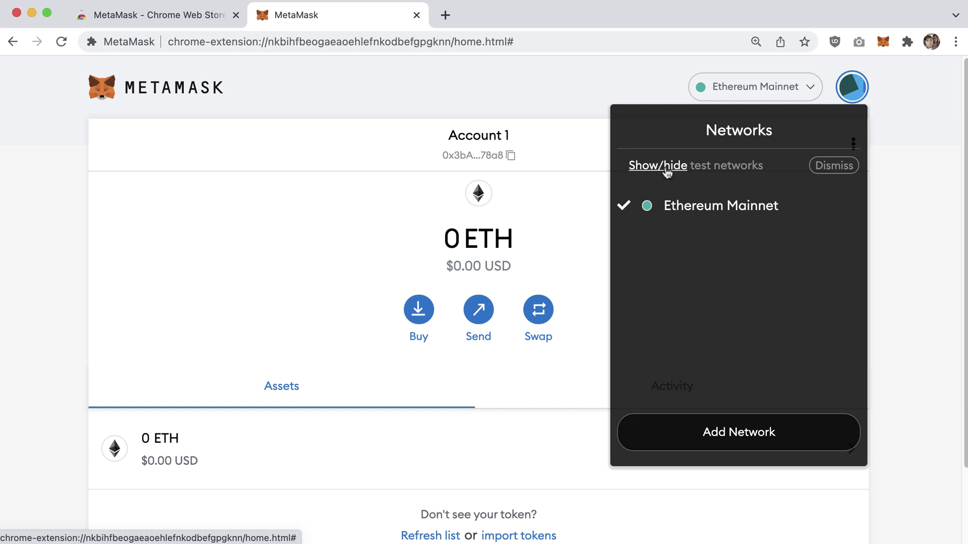
# Step: Turn on Show test networks in Advanced settings, then reopen the network list
pyautogui.click(665, 168)
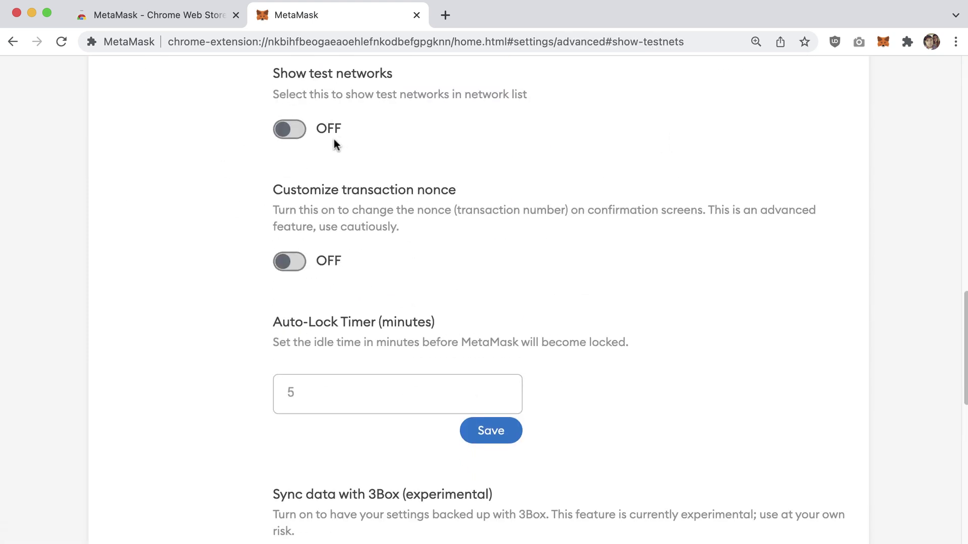
pyautogui.click(297, 131)
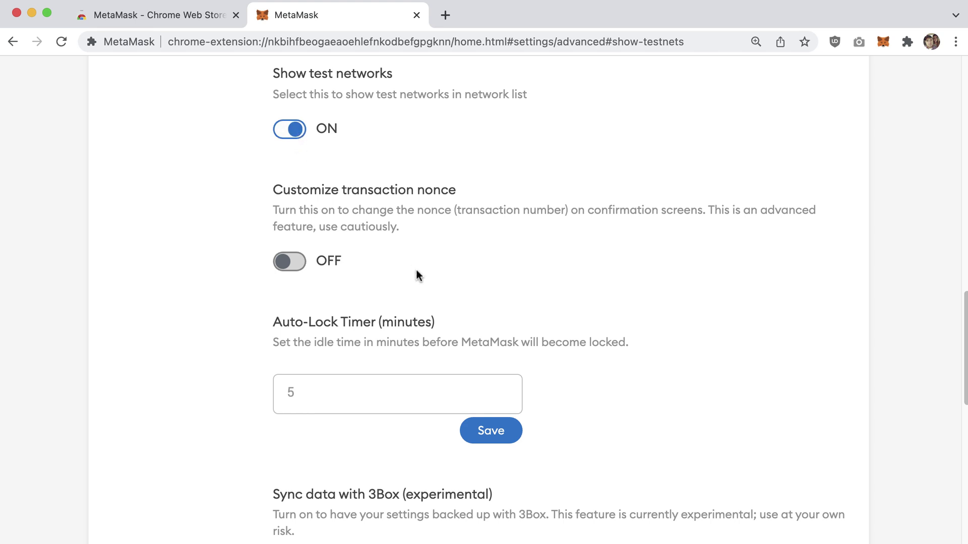
pyautogui.scroll(15, 415, 268)
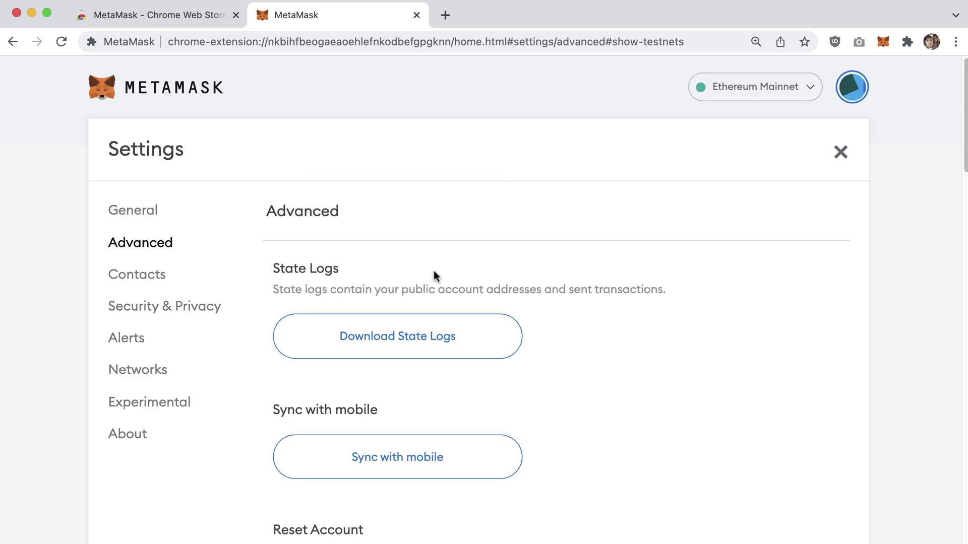
pyautogui.click(840, 152)
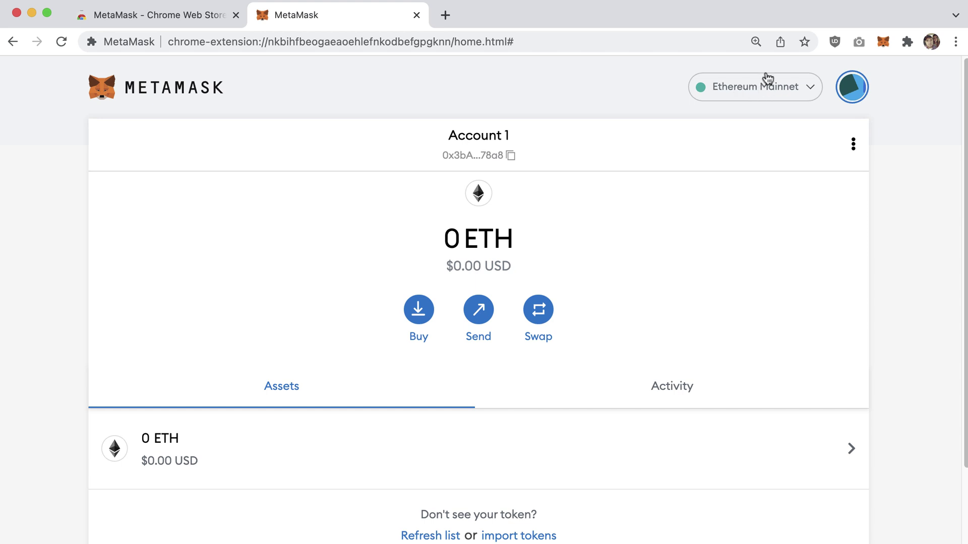
pyautogui.click(753, 88)
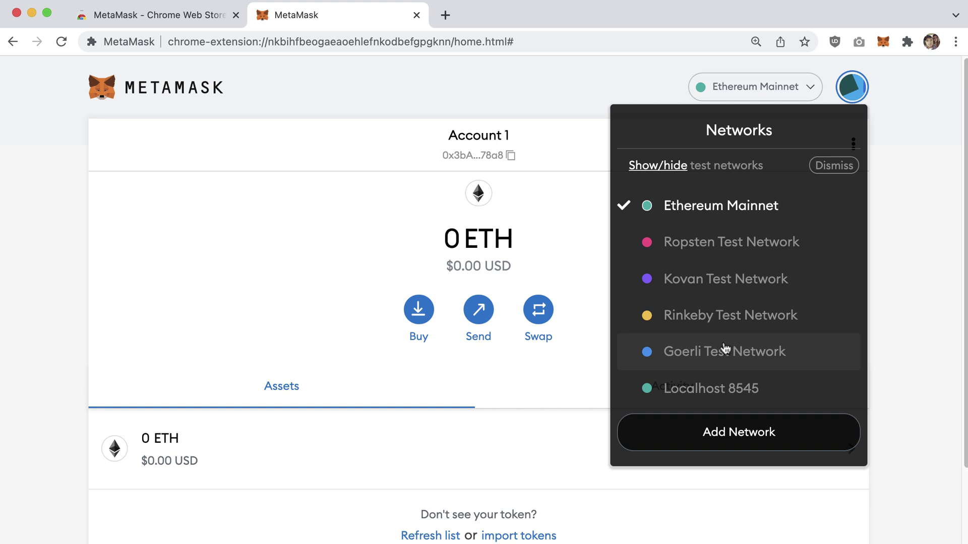
# Step: Switch to Rinkeby and copy the address, then to Ethereum Mainnet, ending on Ropsten Test Network
pyautogui.click(705, 318)
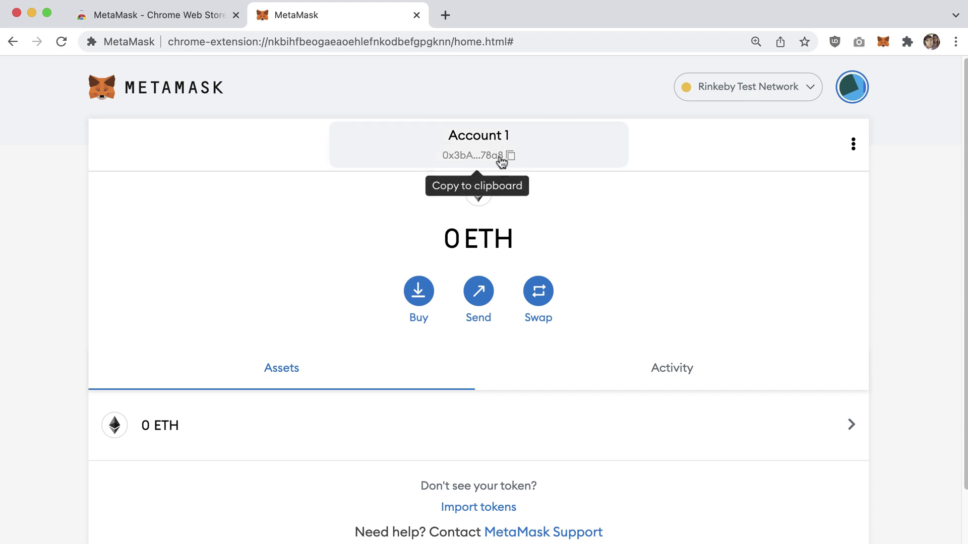
pyautogui.click(443, 162)
pyautogui.click(712, 96)
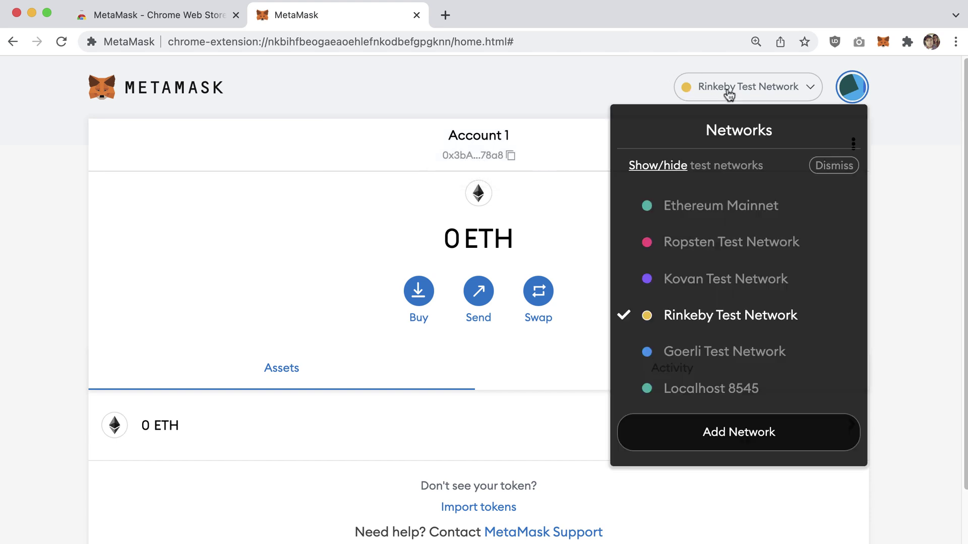
pyautogui.click(709, 211)
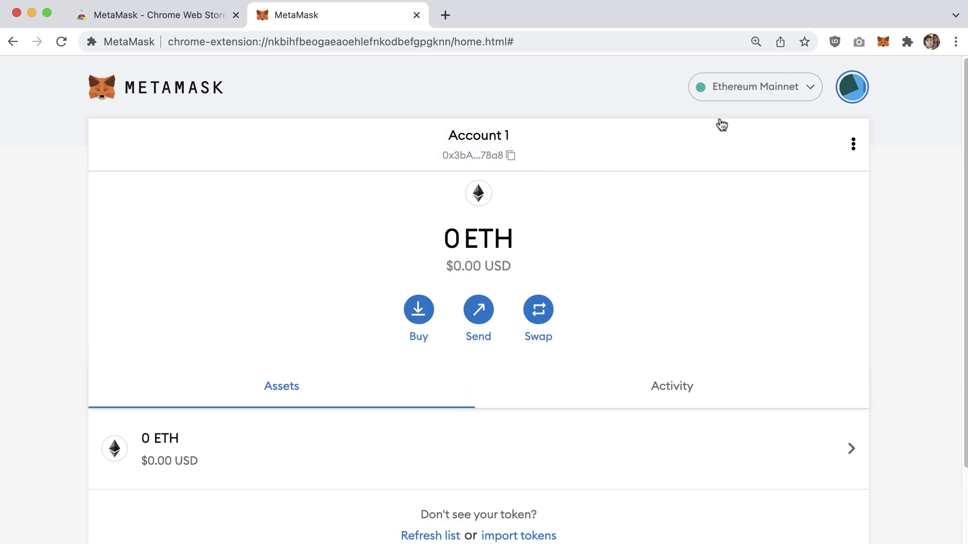
pyautogui.click(731, 87)
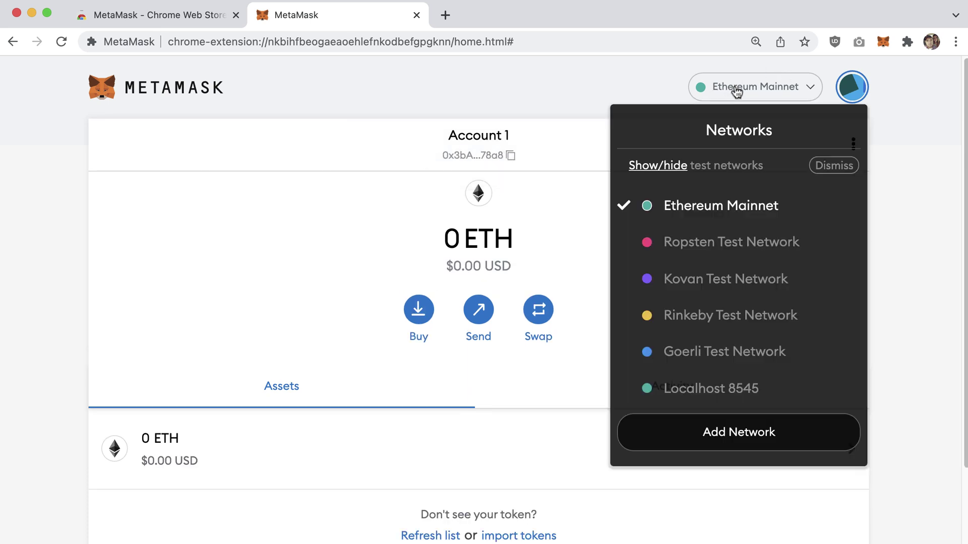
pyautogui.click(734, 246)
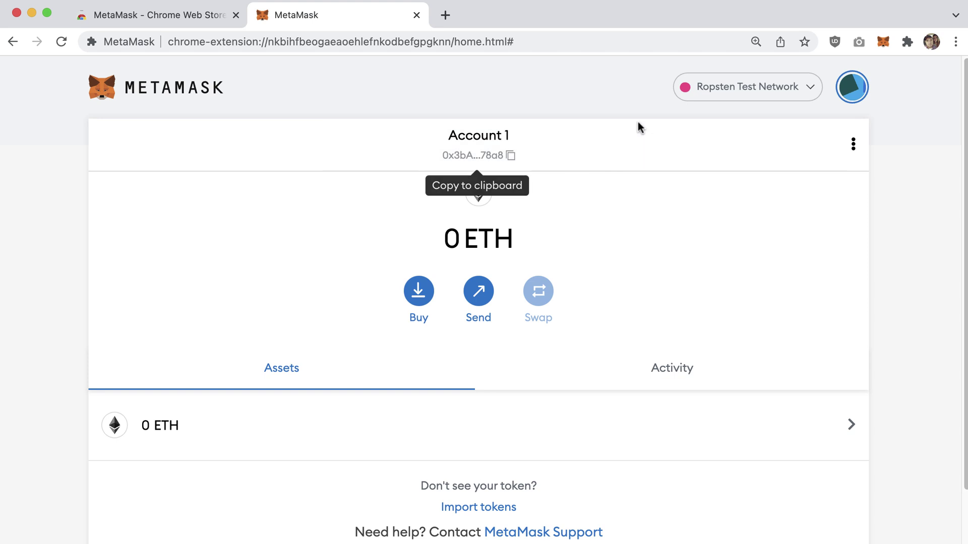
pyautogui.click(729, 88)
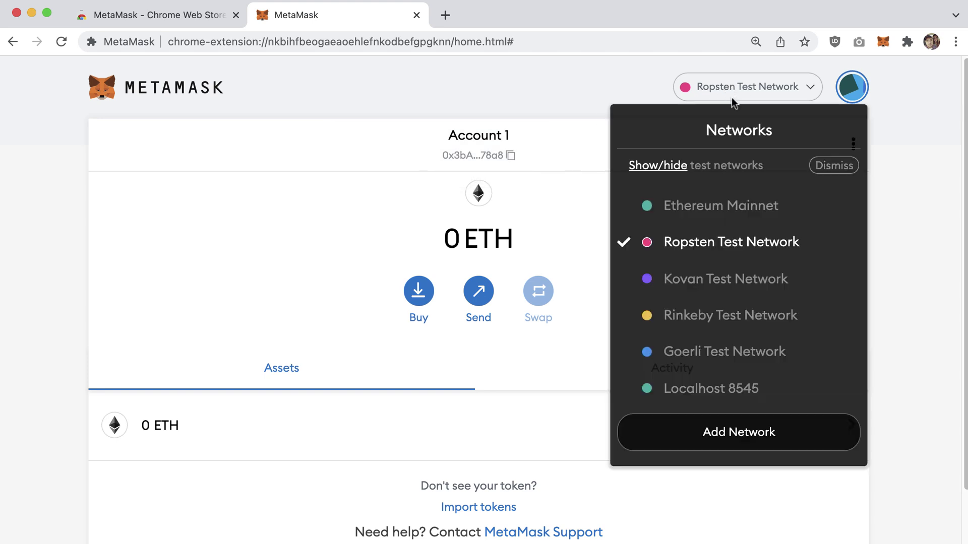
pyautogui.click(726, 315)
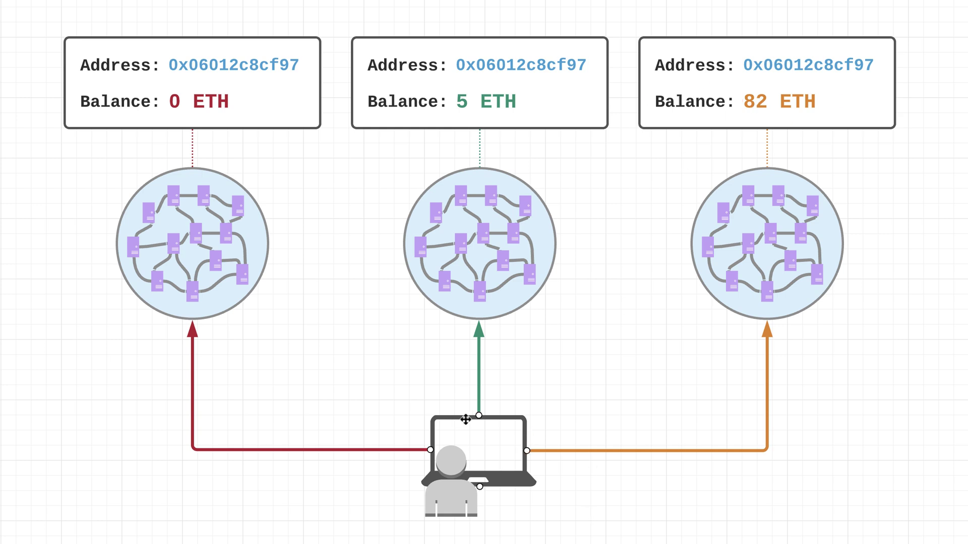
pyautogui.moveTo(147, 18); pyautogui.dragTo(246, 309)
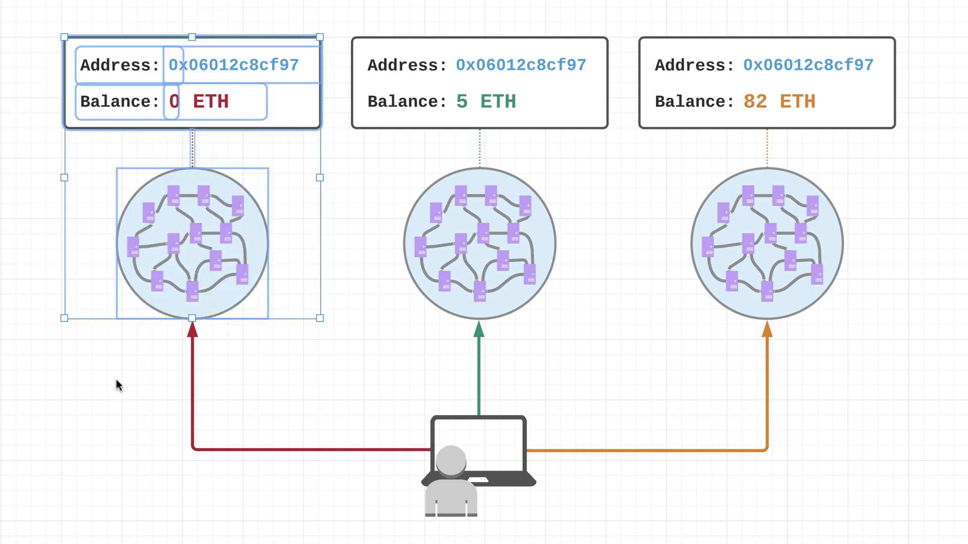
pyautogui.click(146, 389)
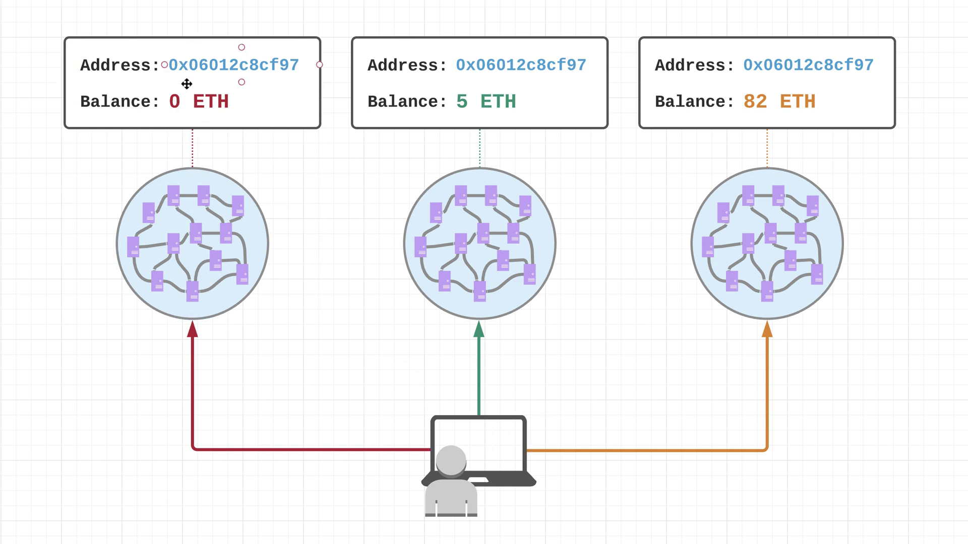
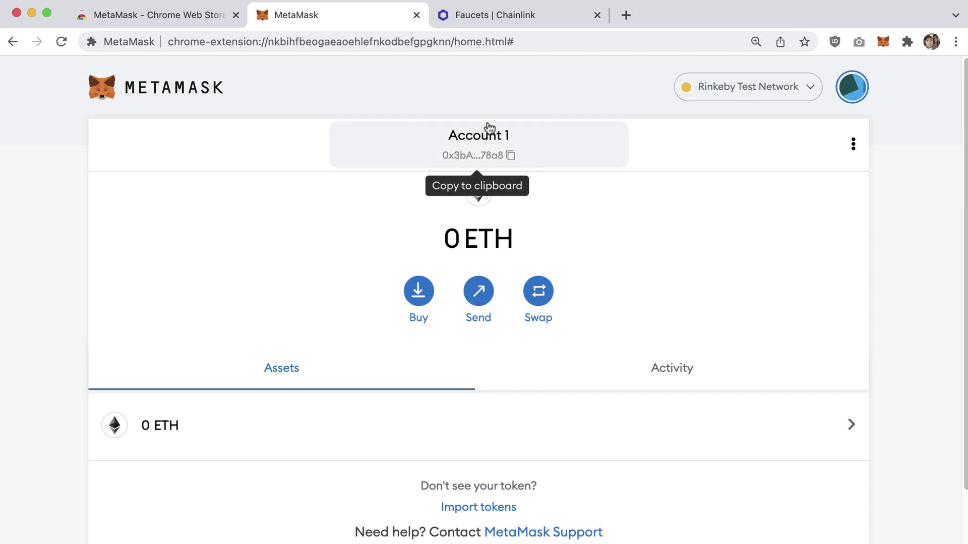
# Step: Check that Account 1 on the Rinkeby Test Network shows a 0 ETH balance
pyautogui.moveTo(443, 239); pyautogui.dragTo(516, 242)
pyautogui.click(496, 242)
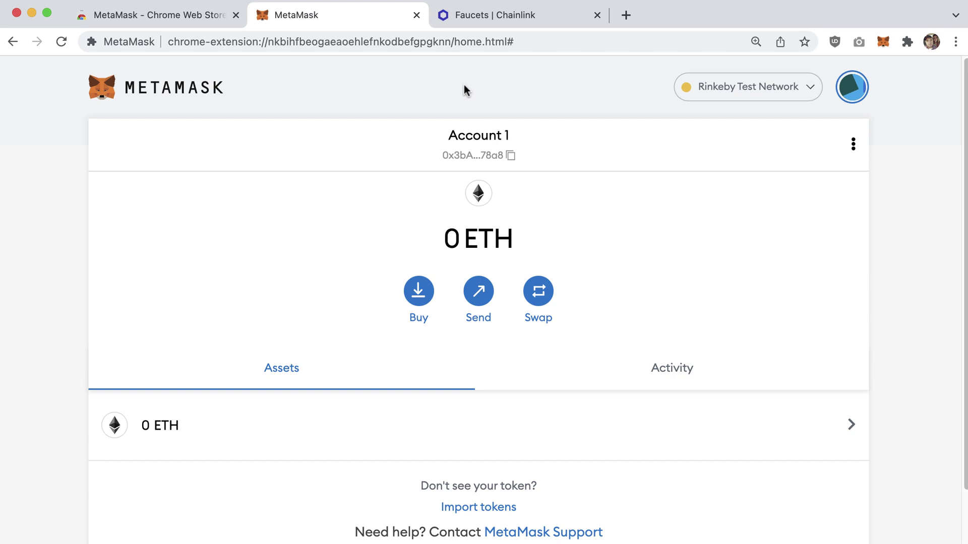
pyautogui.click(517, 14)
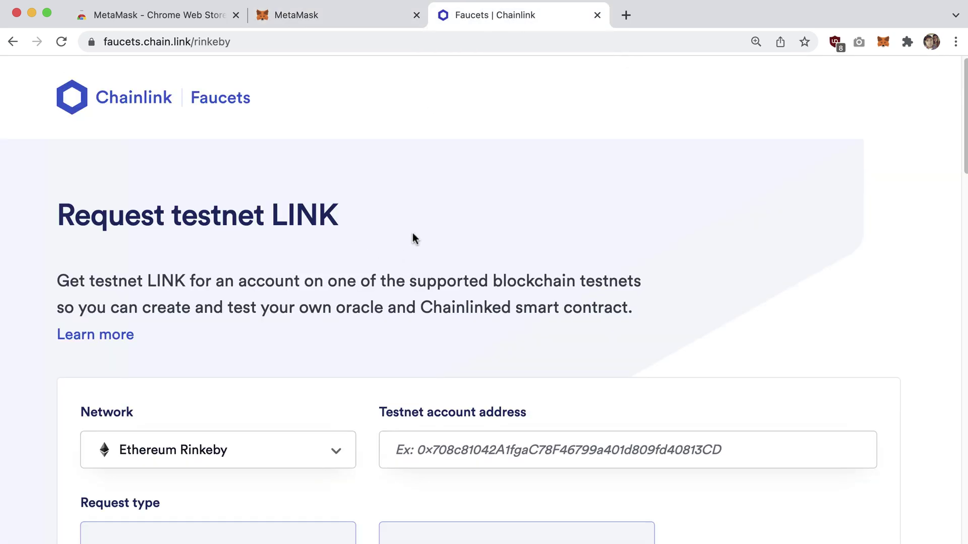
# Step: Scroll through the Rinkeby 'Request testnet LINK' faucet form to look it over
pyautogui.scroll(-2, 409, 232)
pyautogui.scroll(2, 401, 234)
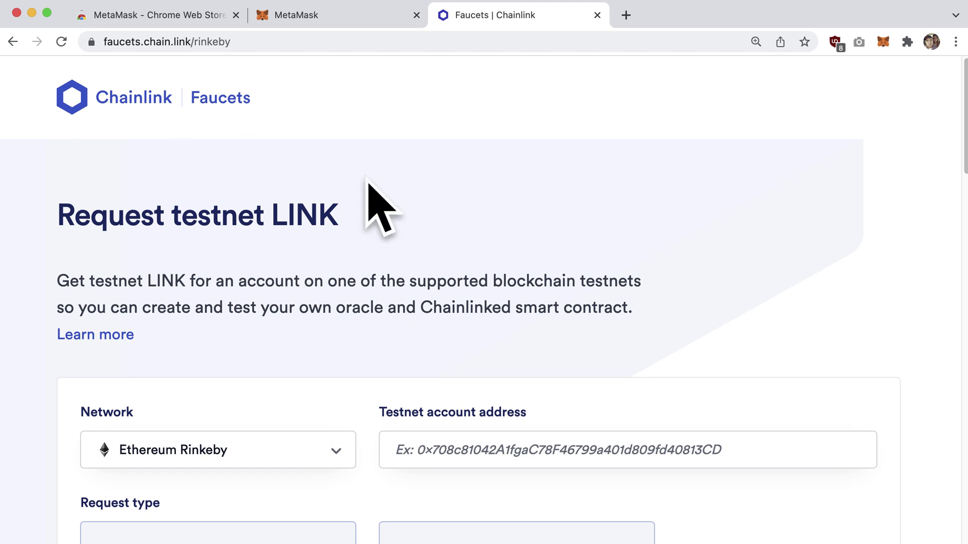
pyautogui.scroll(-5, 423, 257)
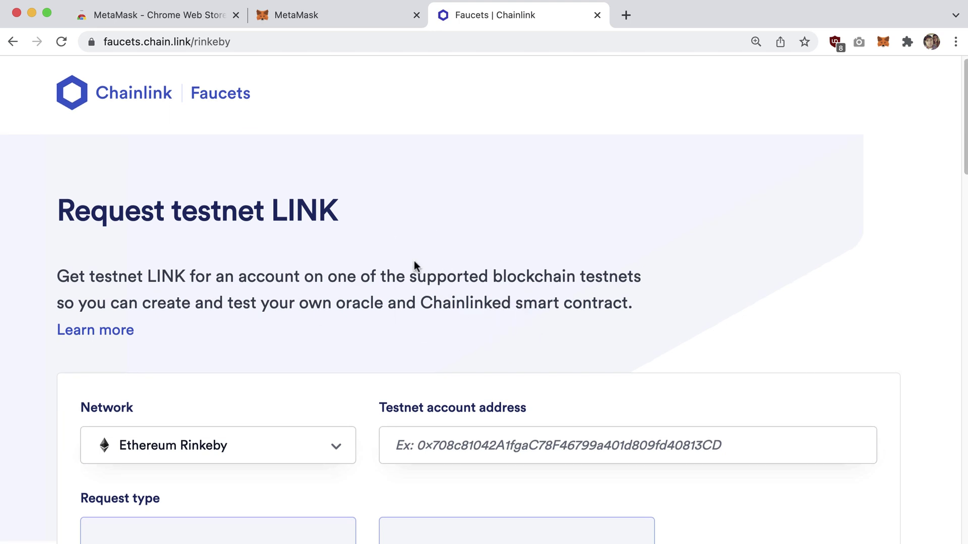
pyautogui.scroll(5, 376, 277)
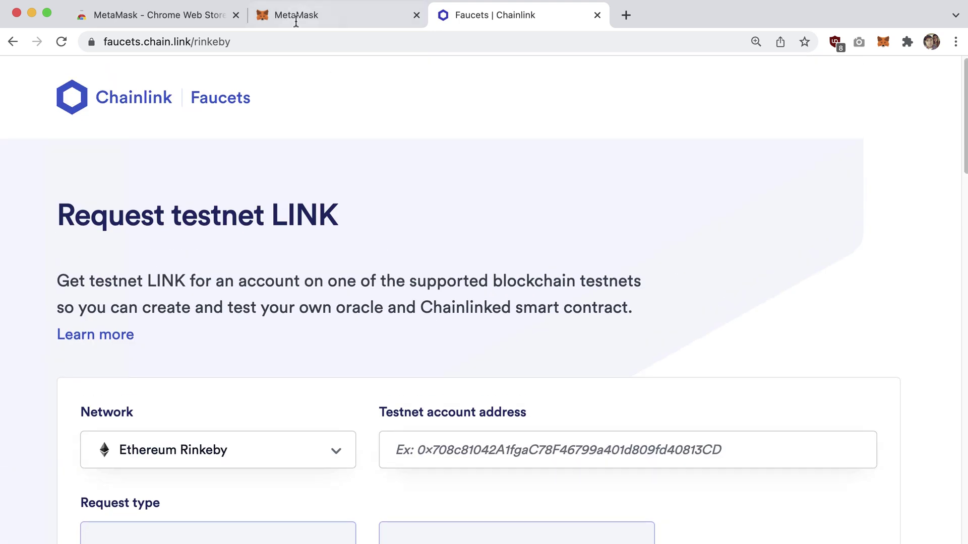
# Step: Copy Account 1's wallet address from MetaMask and return to the faucet form's network options
pyautogui.click(335, 18)
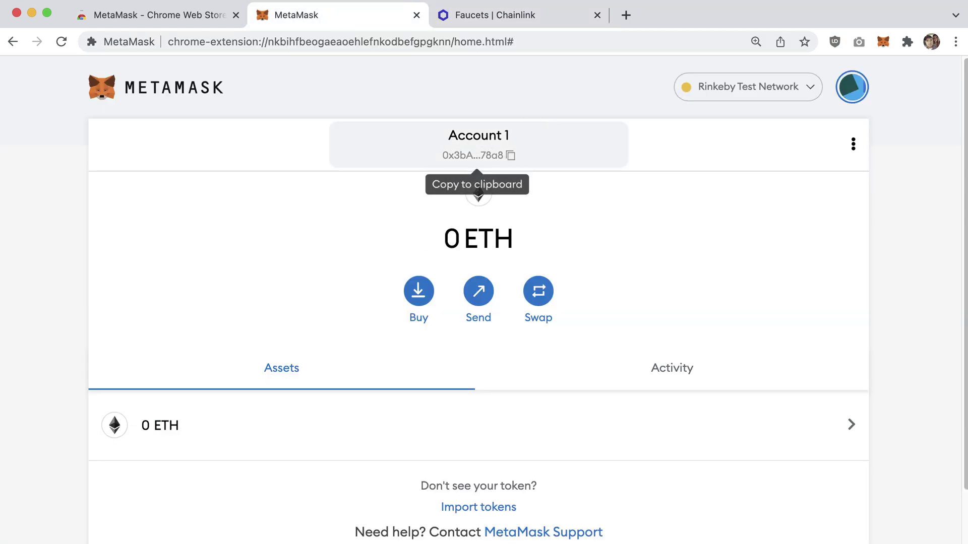
pyautogui.click(507, 155)
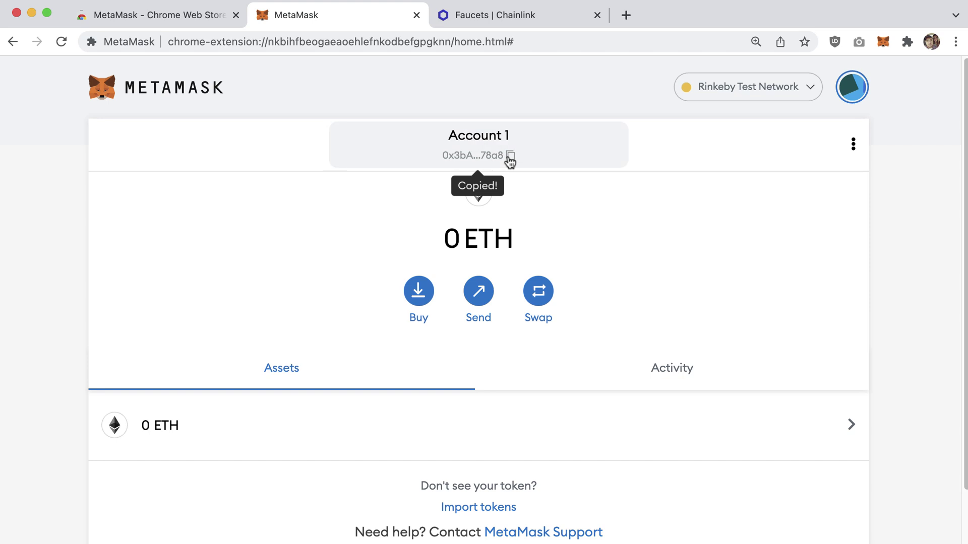
pyautogui.click(495, 15)
pyautogui.scroll(-5, 313, 250)
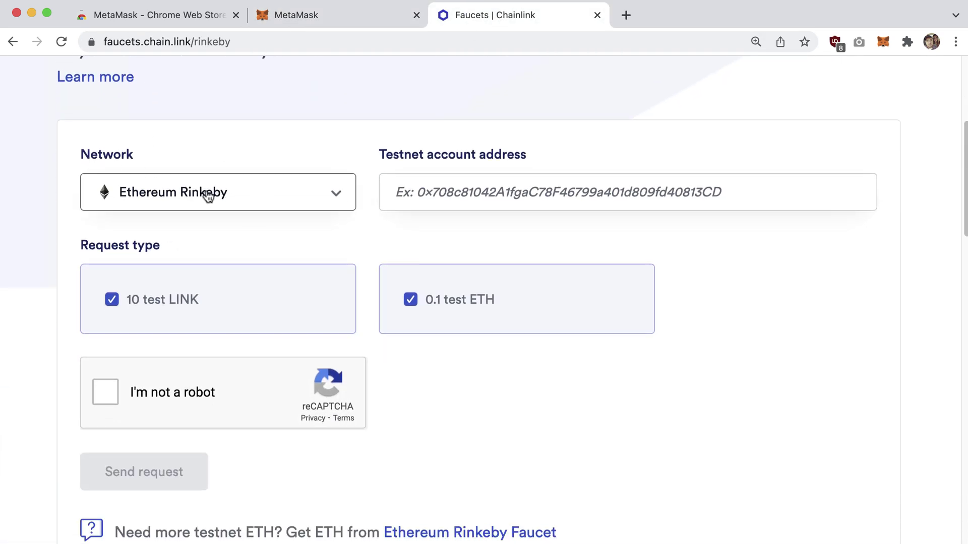
pyautogui.click(205, 190)
# Step: Keep Ethereum Rinkeby as the network and paste the wallet address into the testnet account field
pyautogui.click(297, 120)
pyautogui.press('Tab')
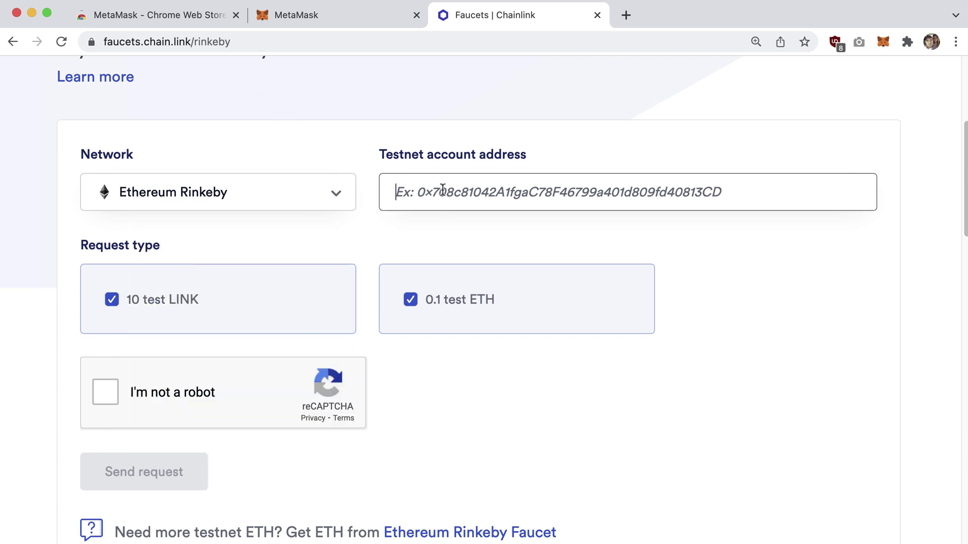
pyautogui.click(374, 101)
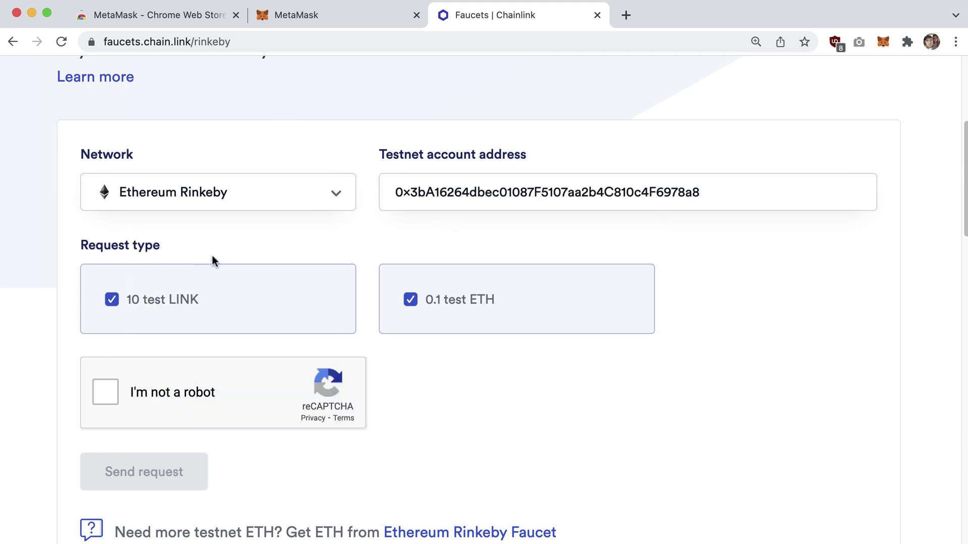
# Step: Drop the 10 test LINK, pass the robot check, and send the 0.1 test ETH request
pyautogui.click(111, 302)
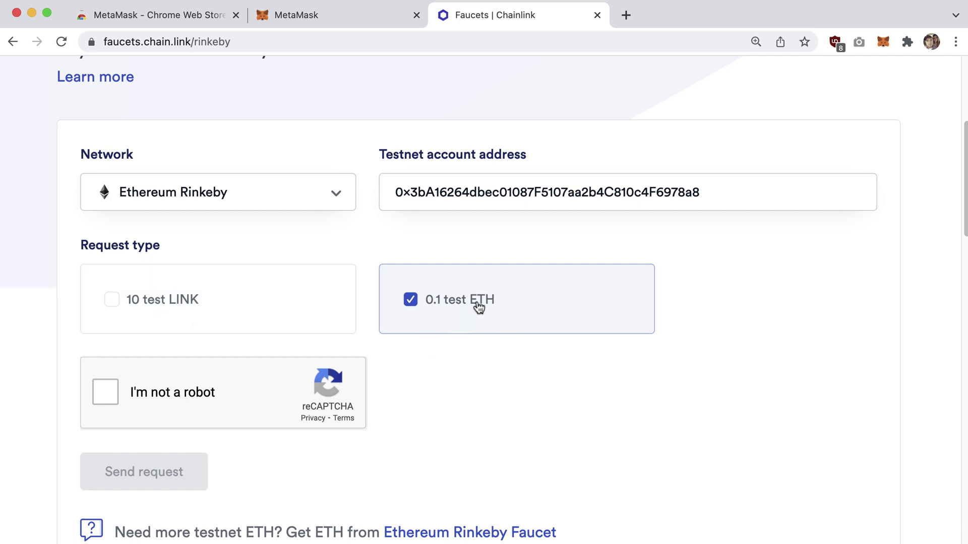
pyautogui.scroll(-1, 439, 302)
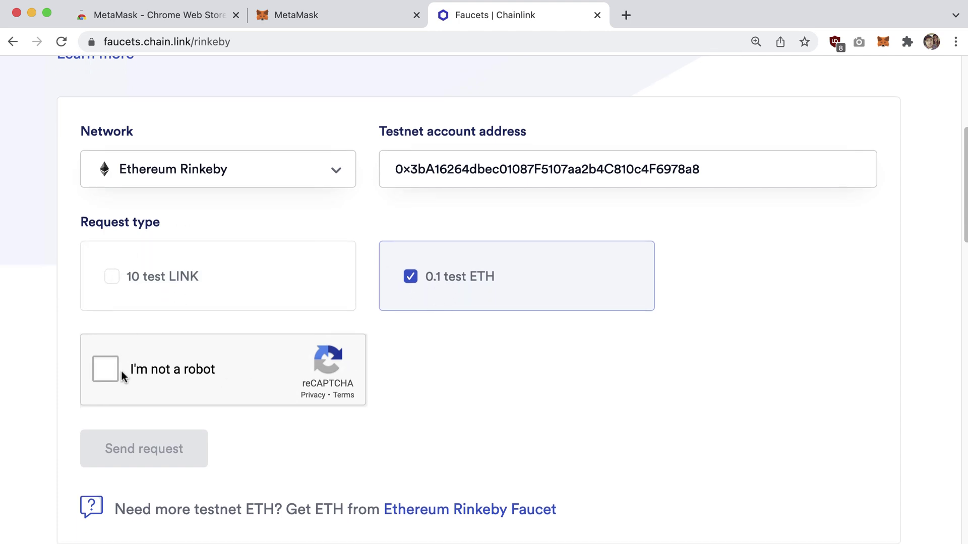
pyautogui.click(108, 370)
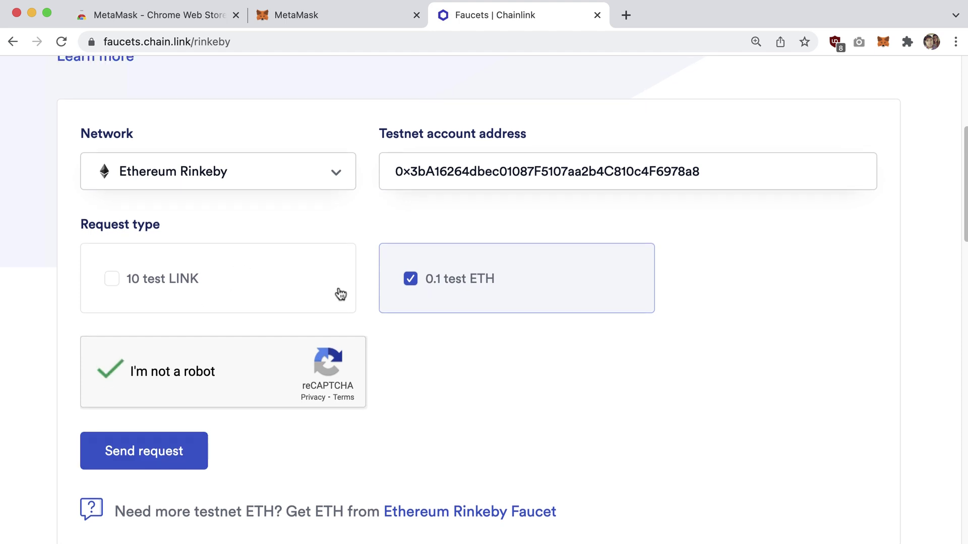
pyautogui.scroll(3, 339, 294)
pyautogui.scroll(-2, 276, 315)
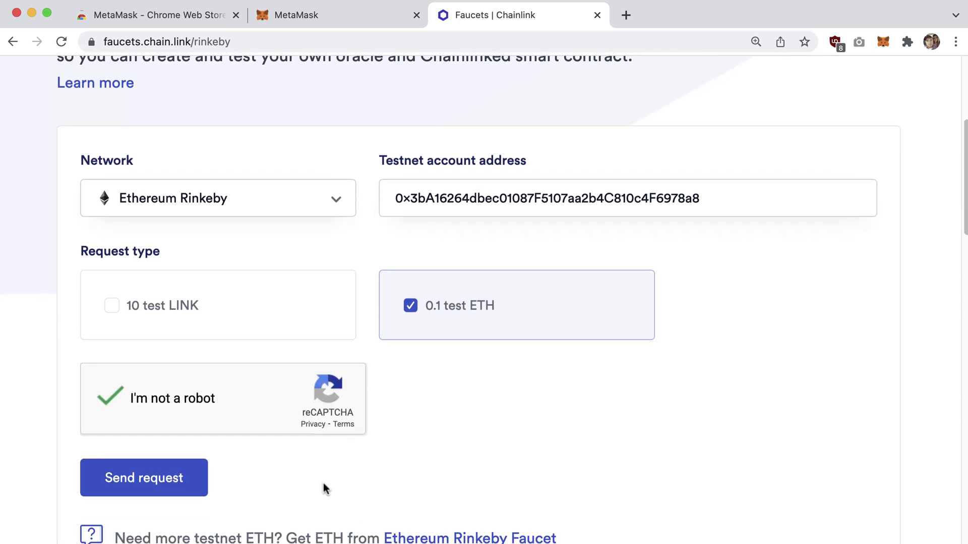
pyautogui.click(141, 479)
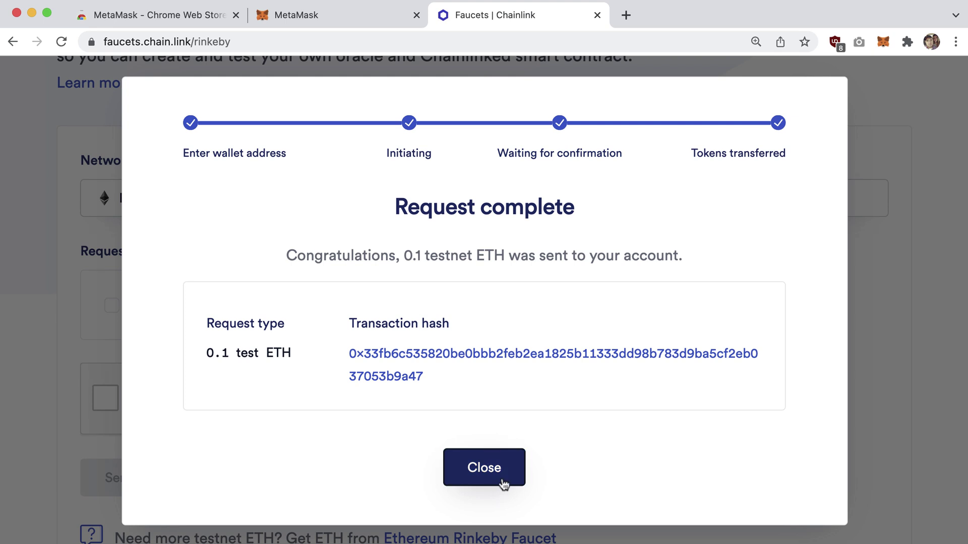
pyautogui.click(481, 469)
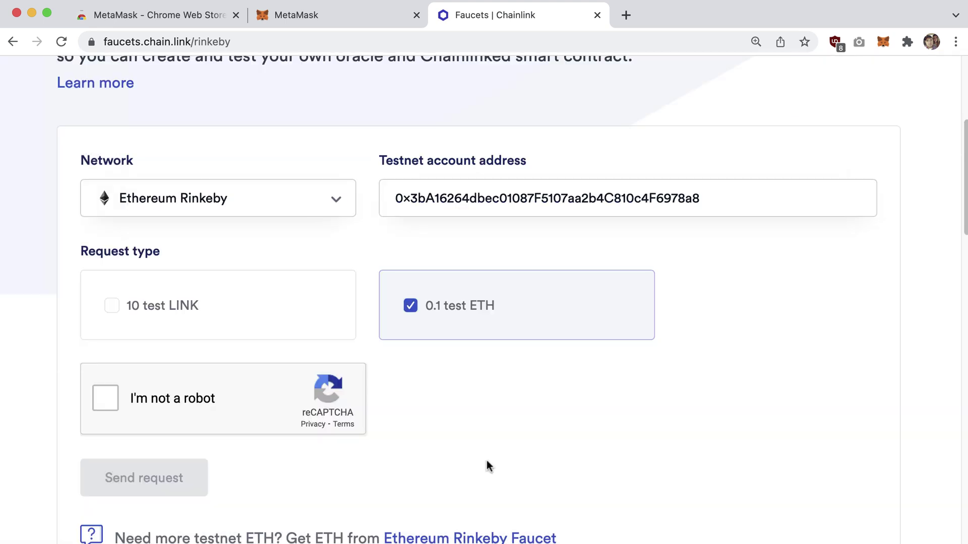
# Step: Confirm Account 1's balance in MetaMask is now 0.1 ETH
pyautogui.click(345, 17)
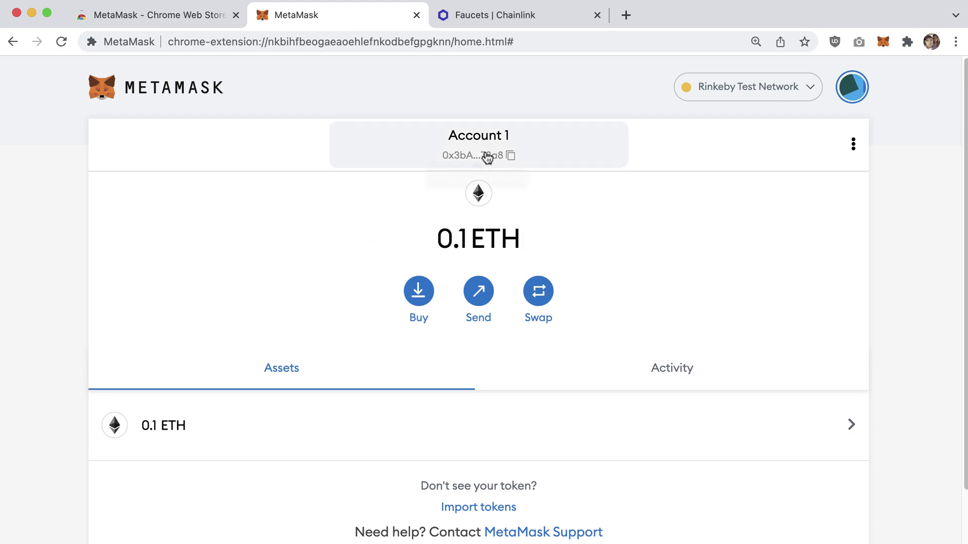
pyautogui.click(428, 249)
pyautogui.moveTo(436, 241); pyautogui.dragTo(551, 241)
pyautogui.click(486, 241)
pyautogui.click(551, 241)
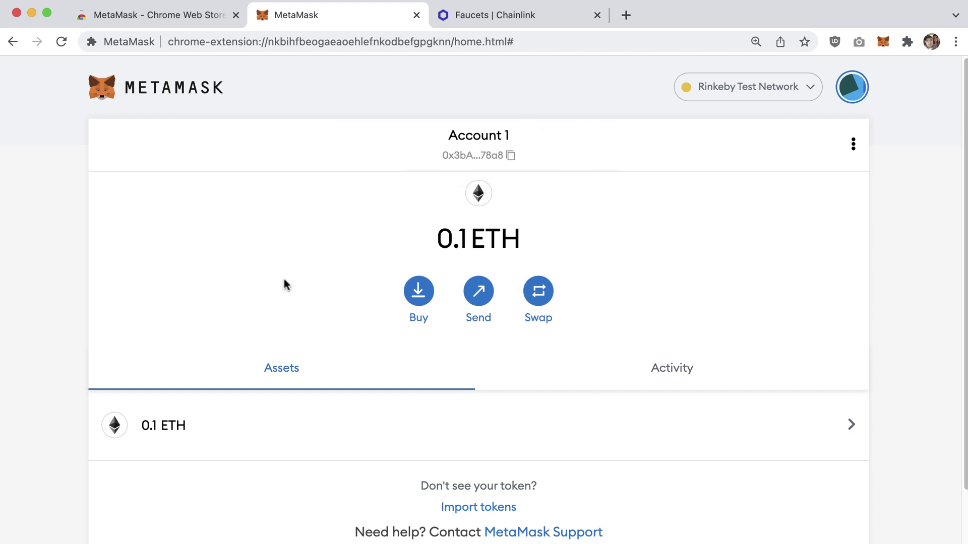
# Step: Review the received 0.1 ETH transaction in the wallet's activity list
pyautogui.click(668, 370)
pyautogui.scroll(-1, 661, 317)
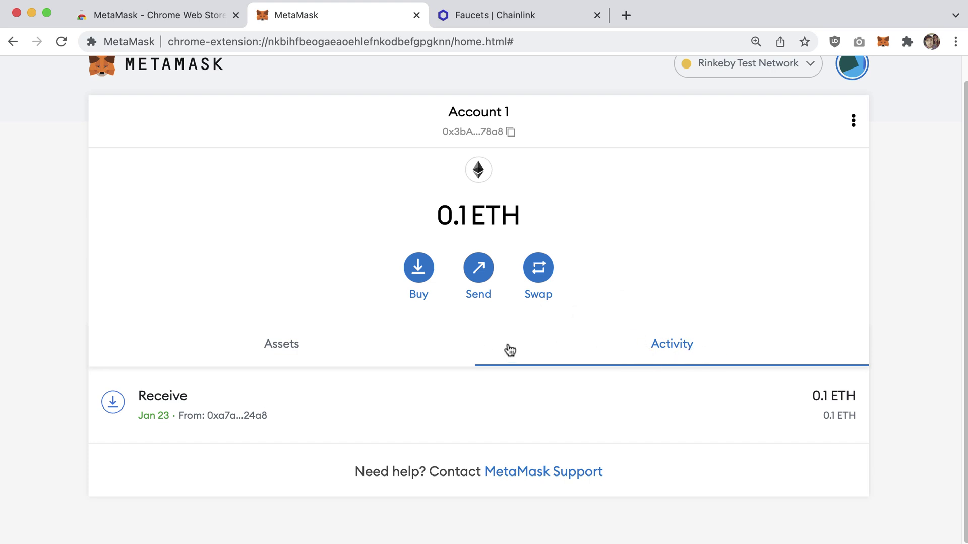
pyautogui.click(269, 352)
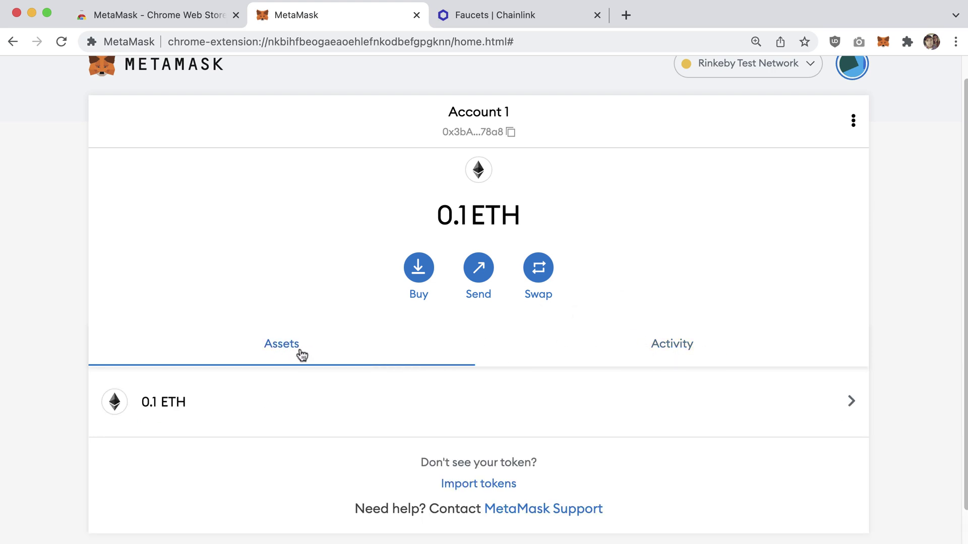
pyautogui.click(661, 349)
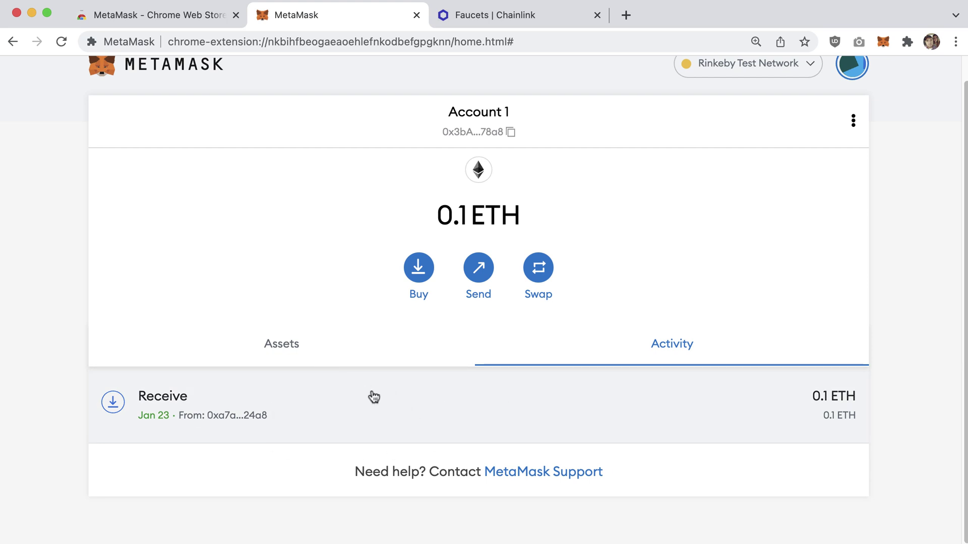
pyautogui.scroll(1, 790, 277)
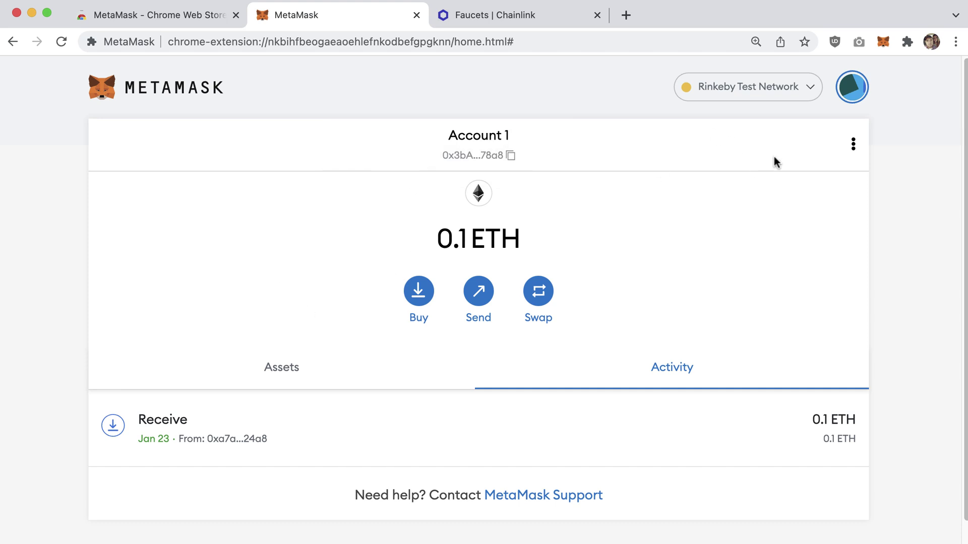
# Step: Glance at the account options and accounts list, then start a Send from Account 1
pyautogui.click(847, 151)
pyautogui.click(906, 337)
pyautogui.click(854, 89)
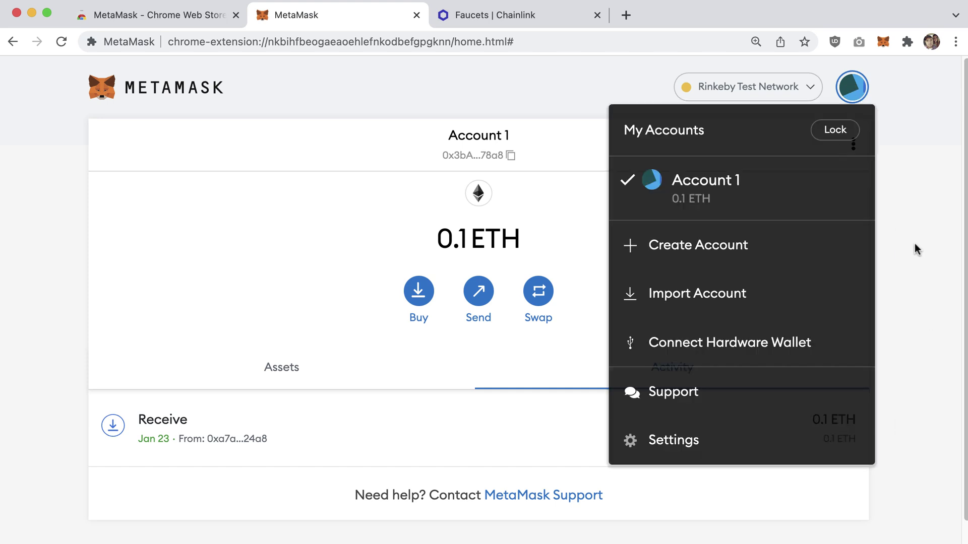
pyautogui.click(915, 246)
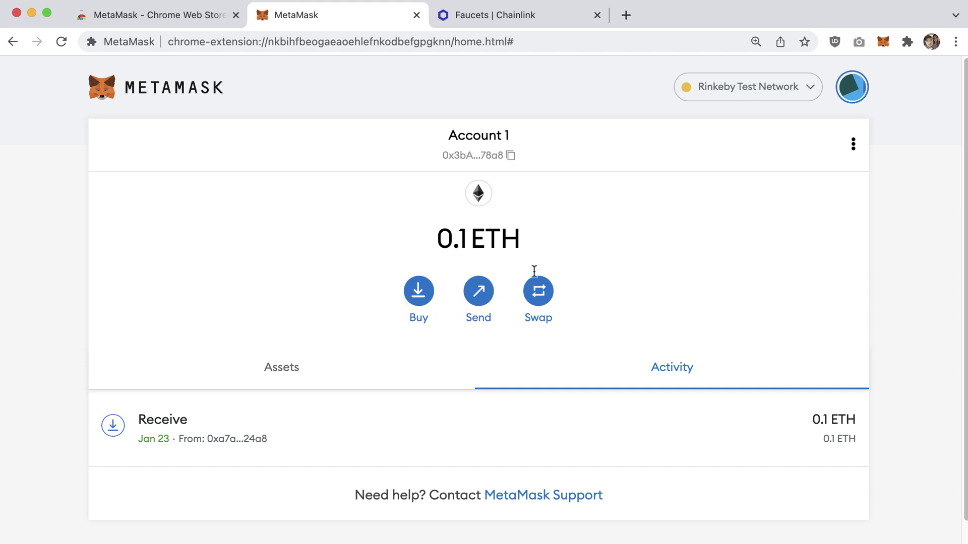
pyautogui.click(485, 290)
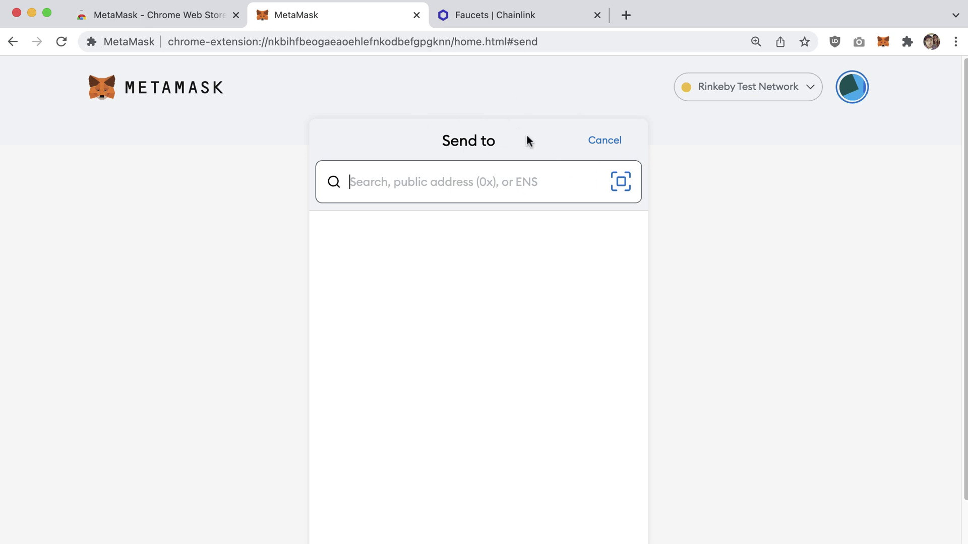
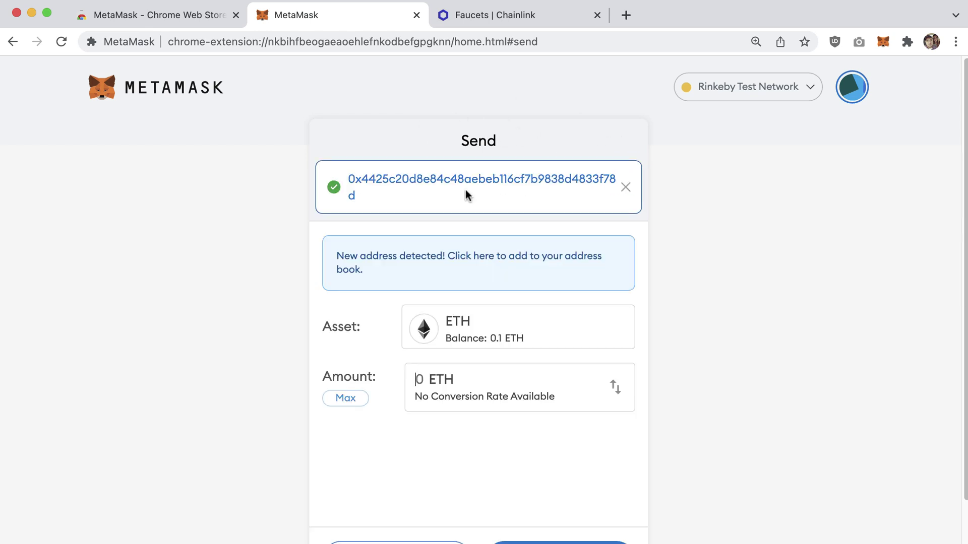
# Step: Enter the pasted recipient address and an amount of 0.05 ETH, then continue to review
pyautogui.scroll(-2, 455, 247)
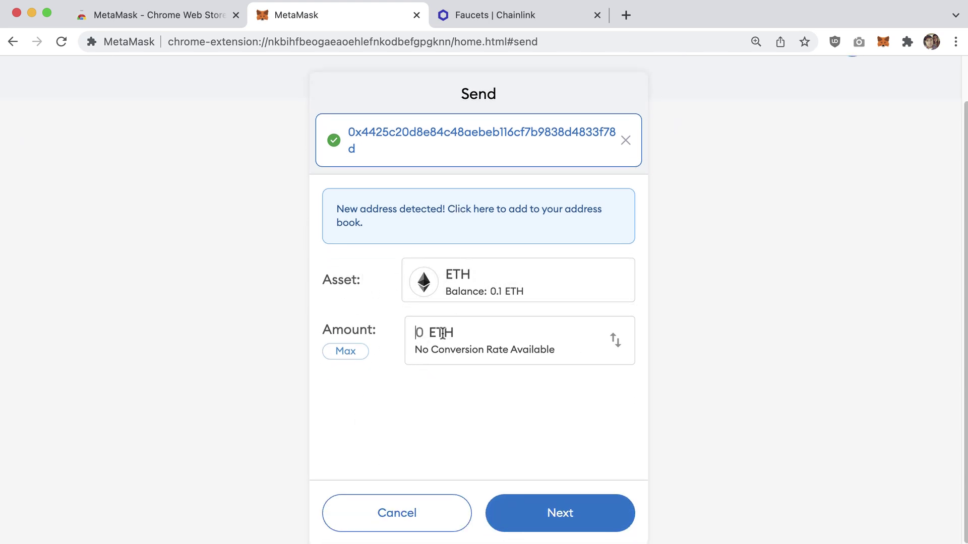
pyautogui.write('.05')
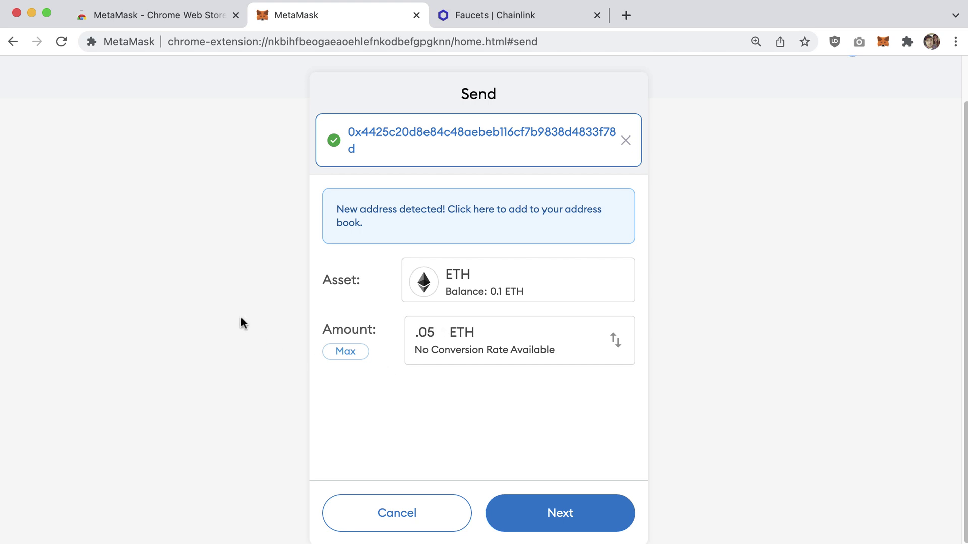
pyautogui.click(512, 512)
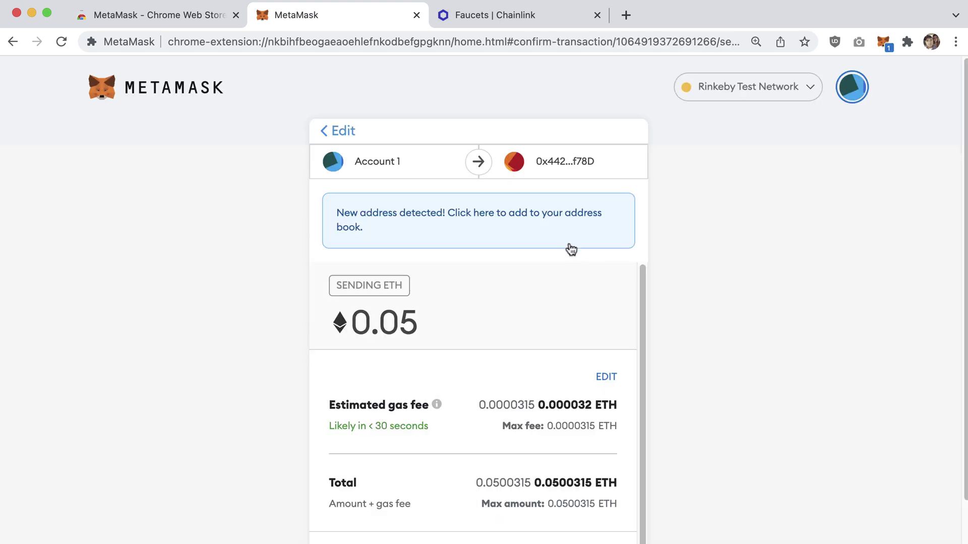
# Step: Go back to edit the 0.05 ETH transfer and reject it unsent
pyautogui.scroll(-1, 571, 249)
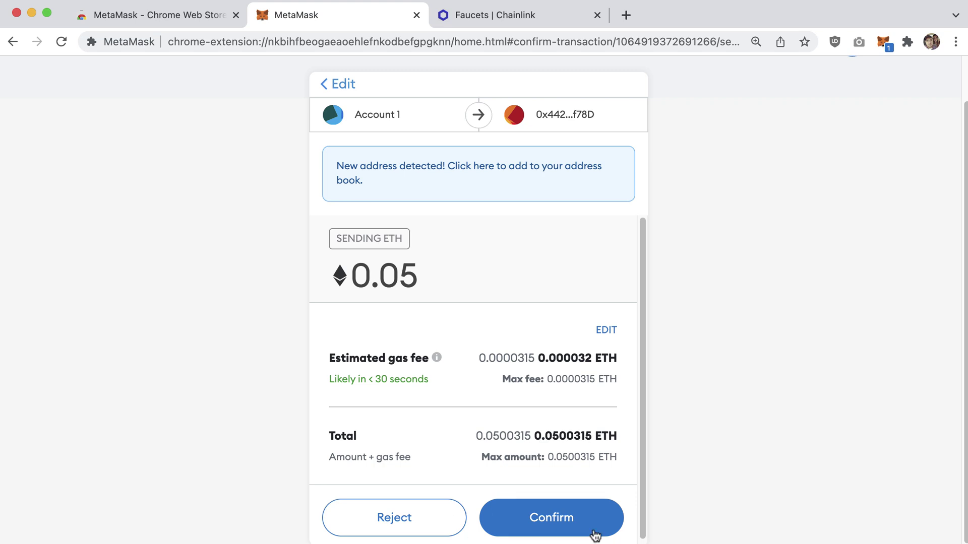
pyautogui.scroll(1, 486, 389)
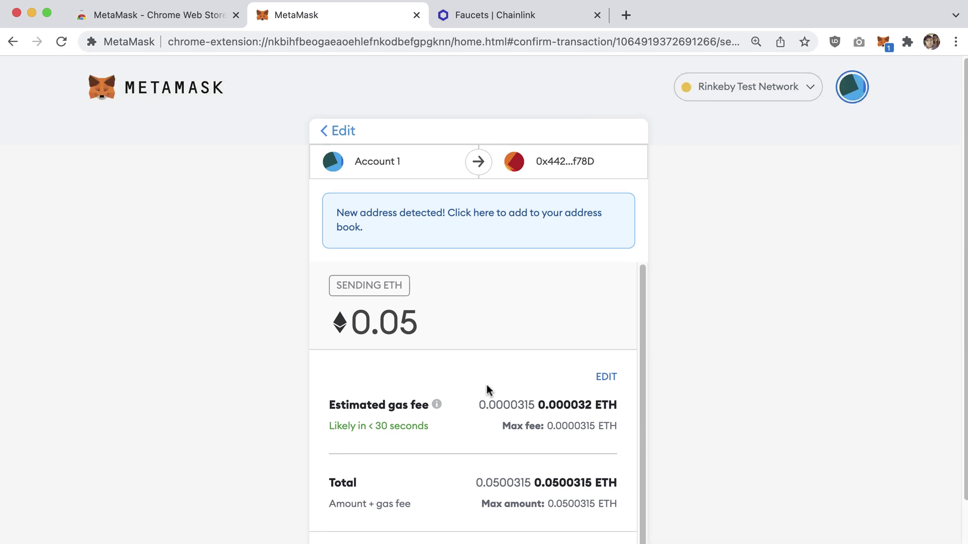
pyautogui.click(346, 132)
pyautogui.scroll(-1, 533, 290)
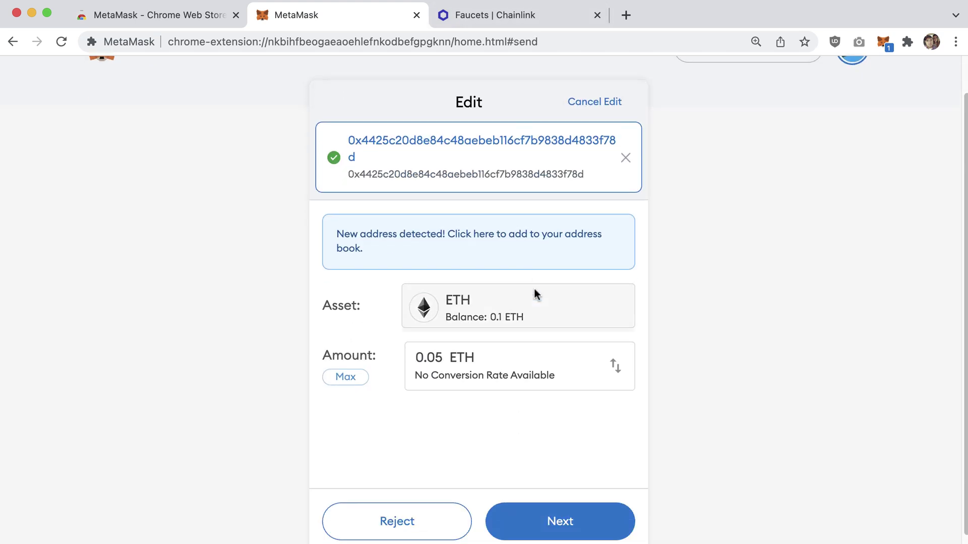
pyautogui.click(416, 511)
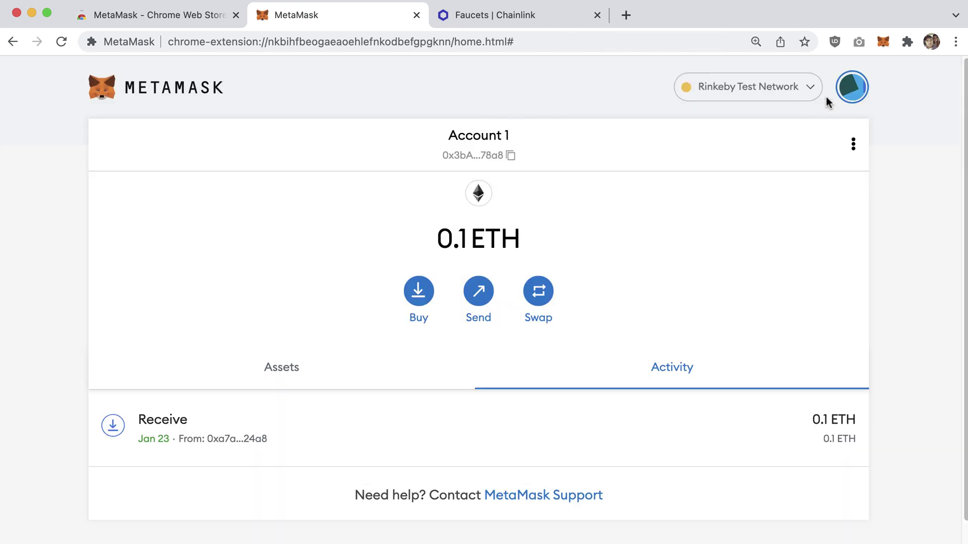
pyautogui.click(855, 89)
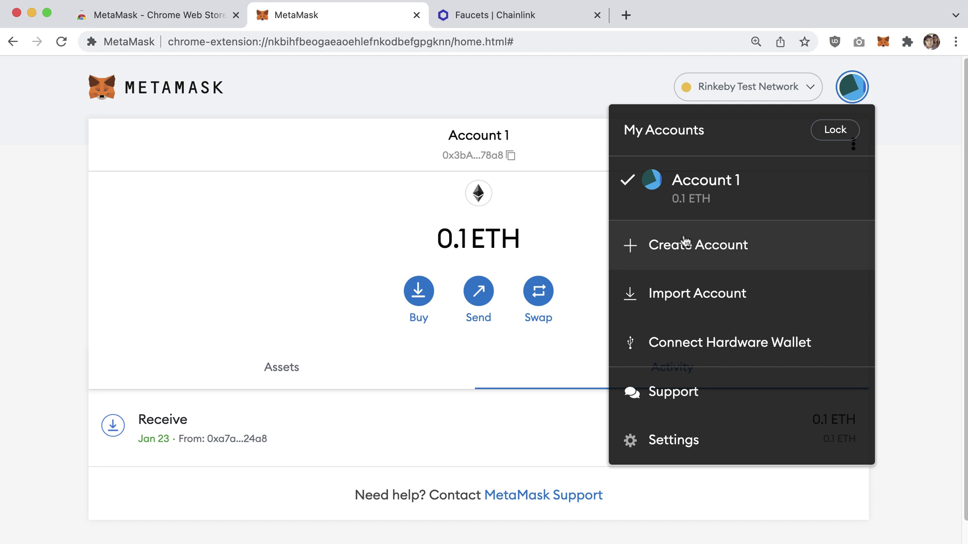
# Step: Create a second MetaMask account with a custom personal account name
pyautogui.click(706, 247)
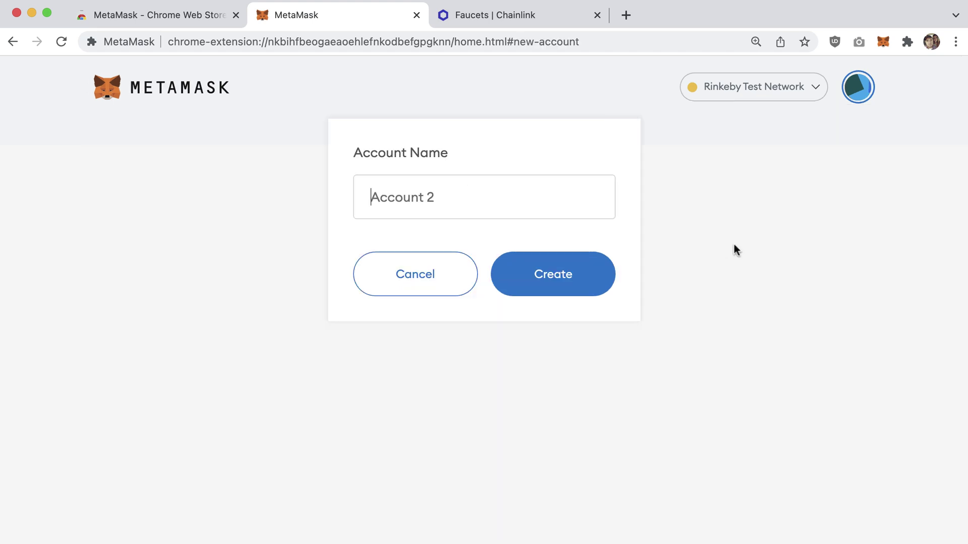
pyautogui.write('Bucky')
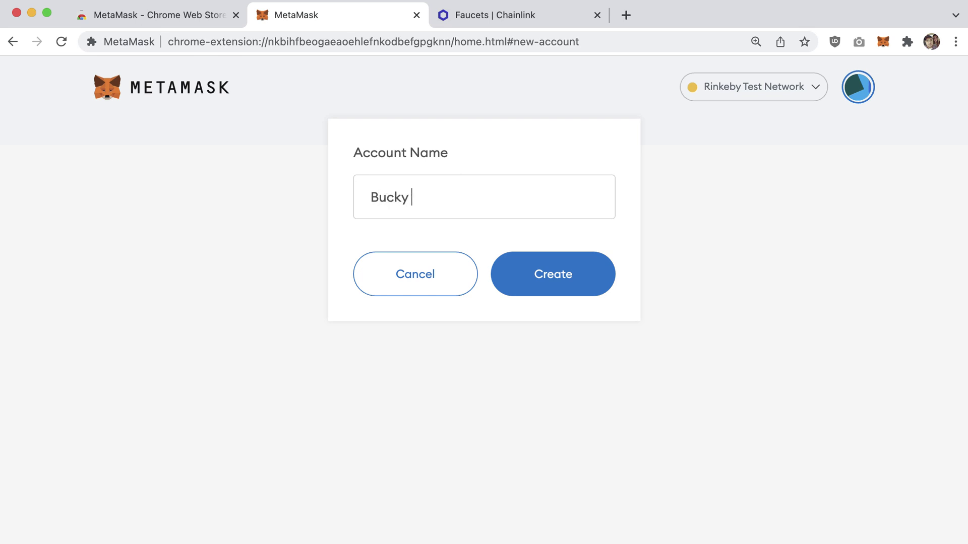
pyautogui.write(' Perso')
pyautogui.press('BackSpace')
pyautogui.press('BackSpace')
pyautogui.write('ersonal')
pyautogui.tripleClick(478, 203)
pyautogui.click(476, 198)
pyautogui.click(553, 273)
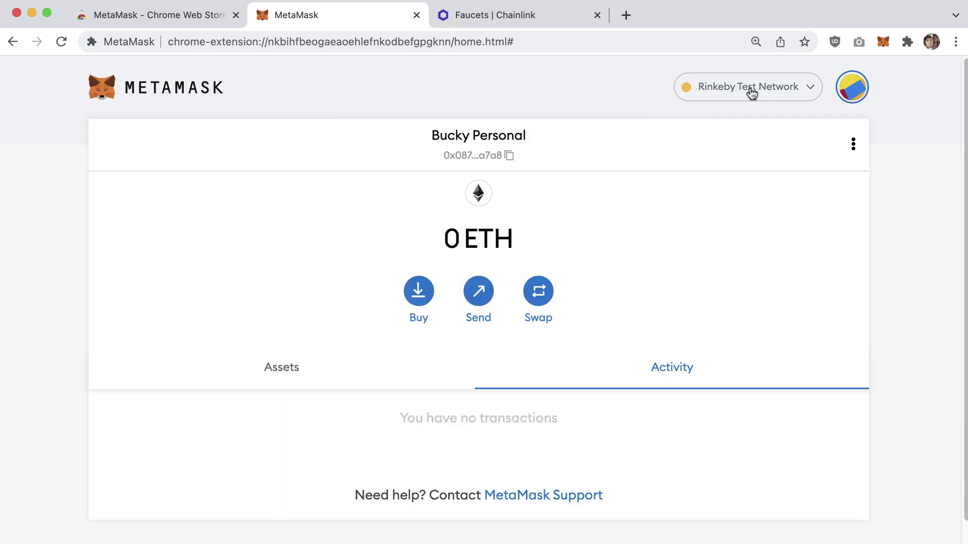
# Step: Switch to Account 1, then to the new personal account, then back to Account 1
pyautogui.click(860, 88)
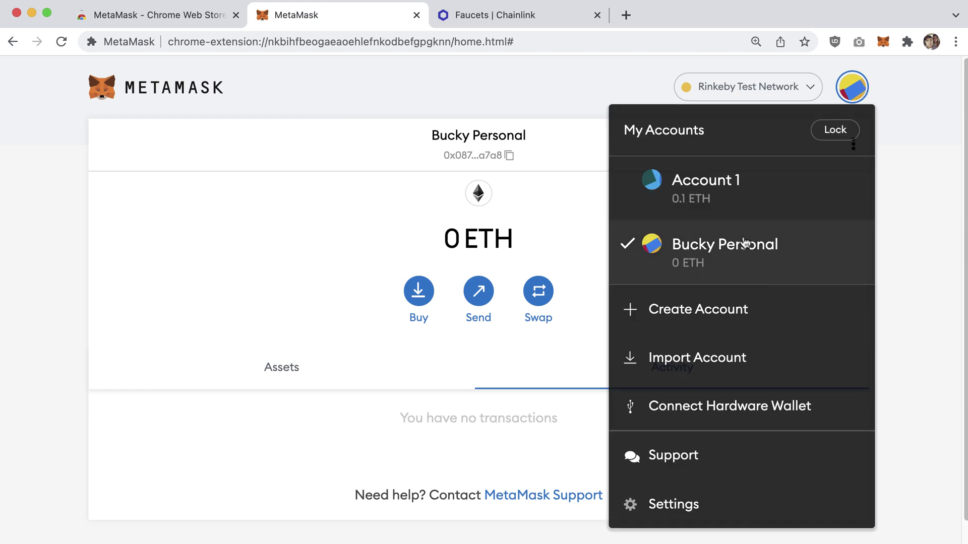
pyautogui.click(743, 195)
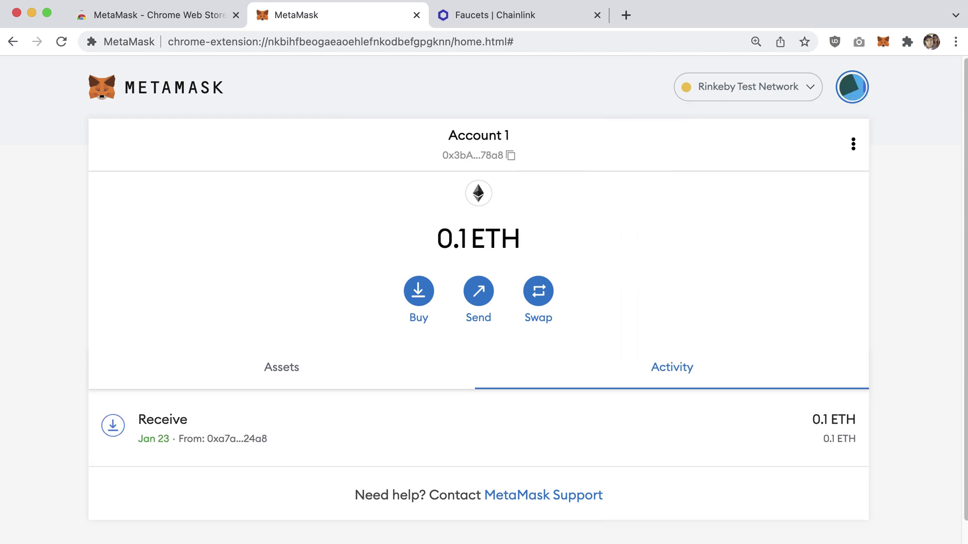
pyautogui.click(852, 87)
pyautogui.click(740, 244)
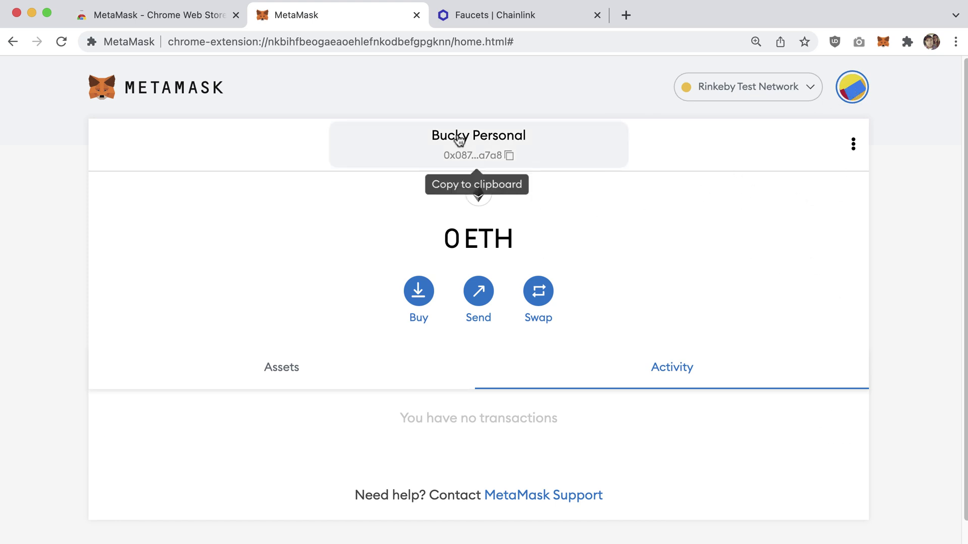
pyautogui.click(854, 90)
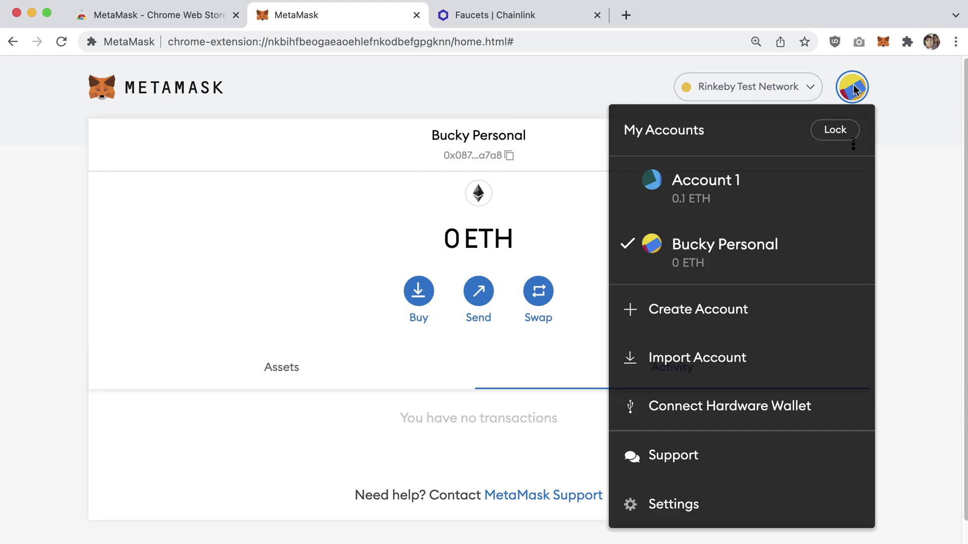
pyautogui.click(778, 194)
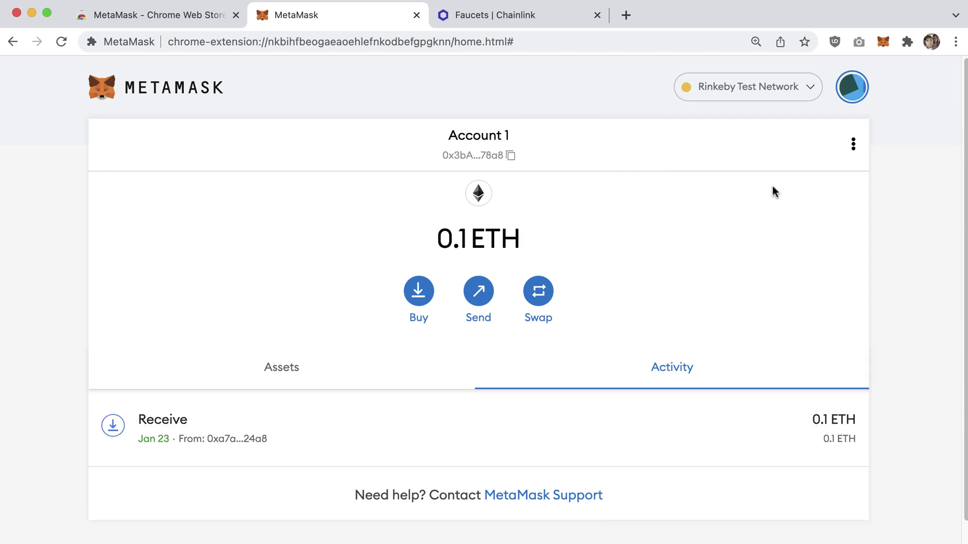